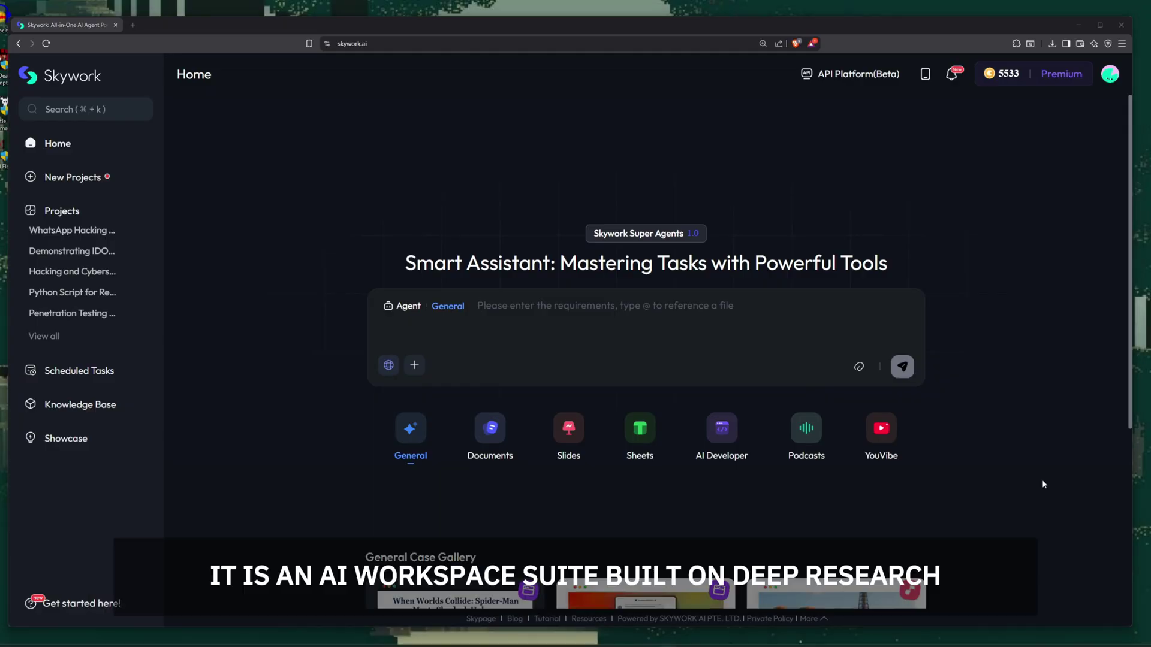
Use 'View all' under Projects to list all five Skywork project cards.
{"action": "right_click", "coordinate": [51, 339]}
{"action": "left_click", "coordinate": [37, 347]}
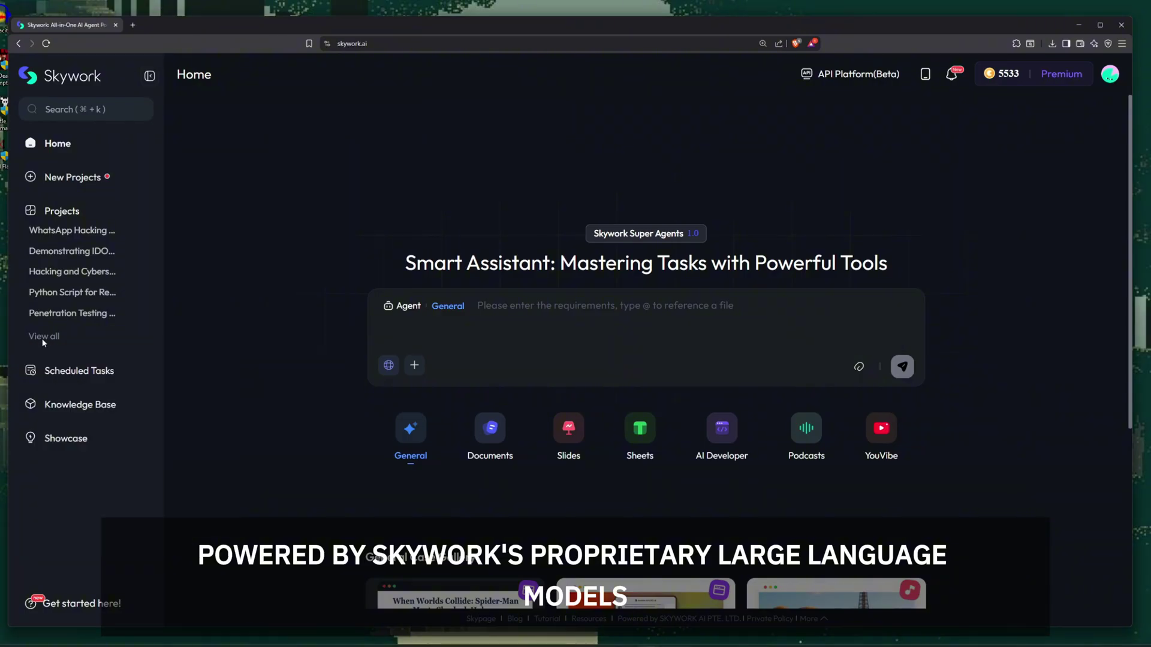
{"action": "left_click", "coordinate": [44, 336]}
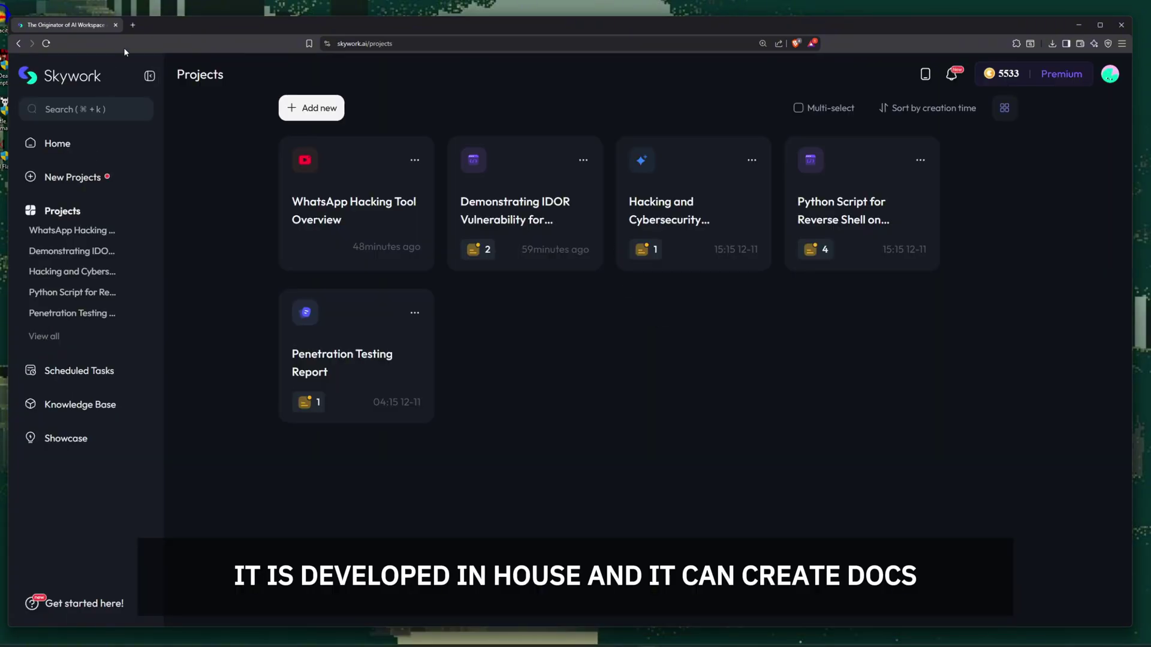
Load skywork.ai in a new Brave tab from the 'sk' address-bar suggestion.
{"action": "left_click", "coordinate": [130, 27]}
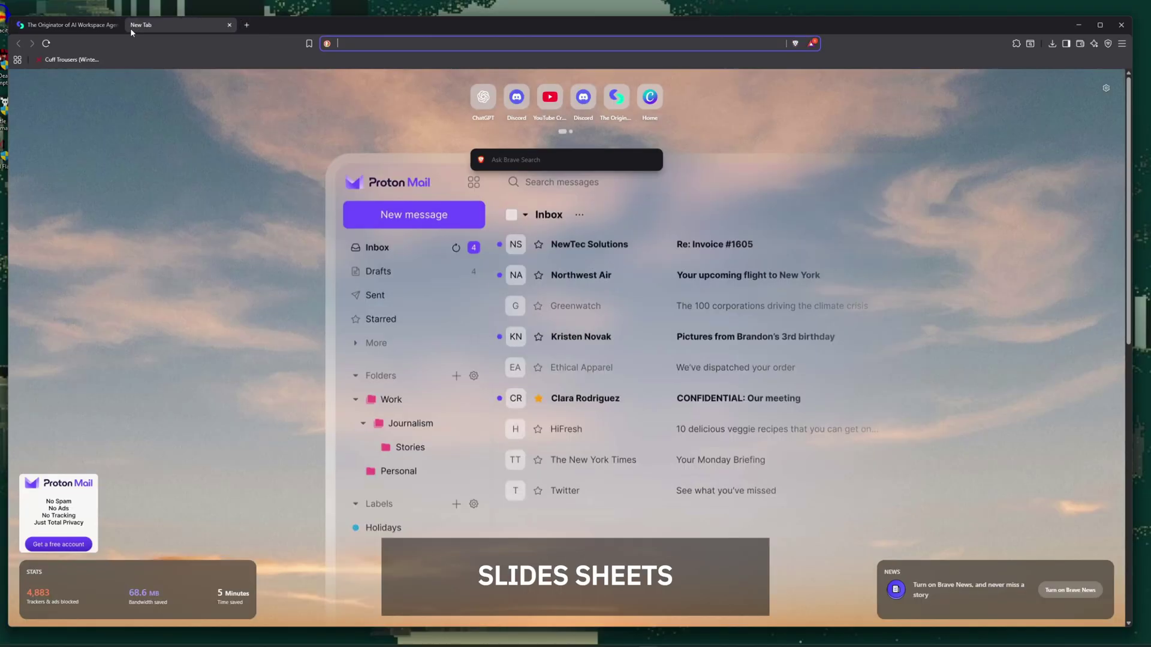
{"action": "type", "text": "sky"}
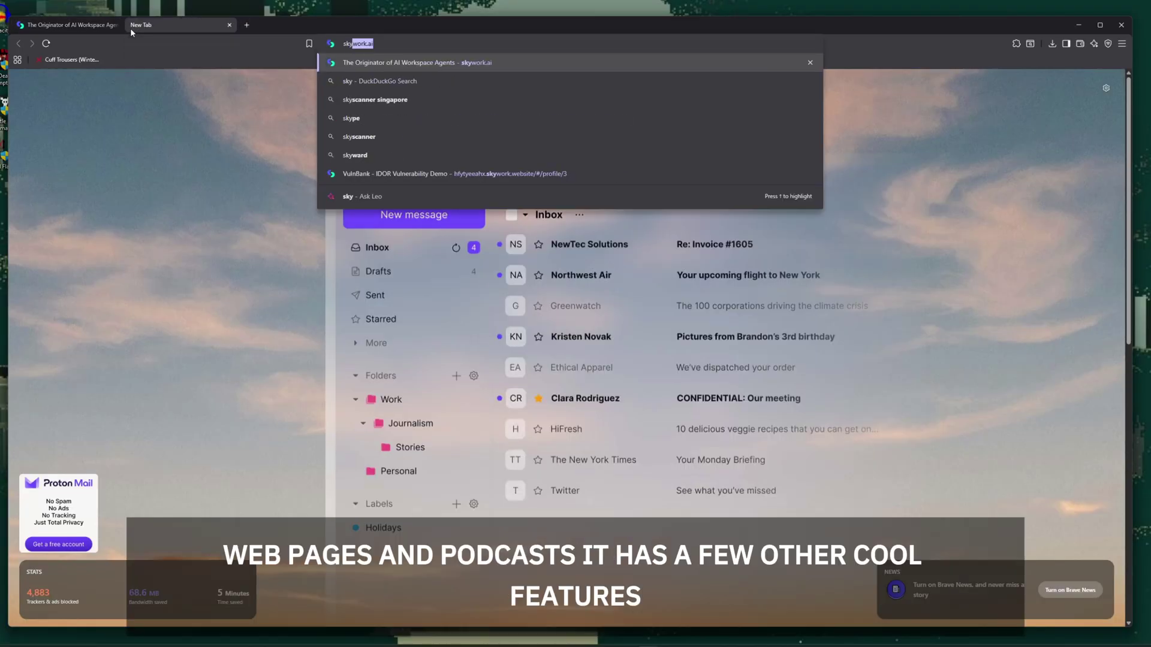
{"action": "key", "text": "Return"}
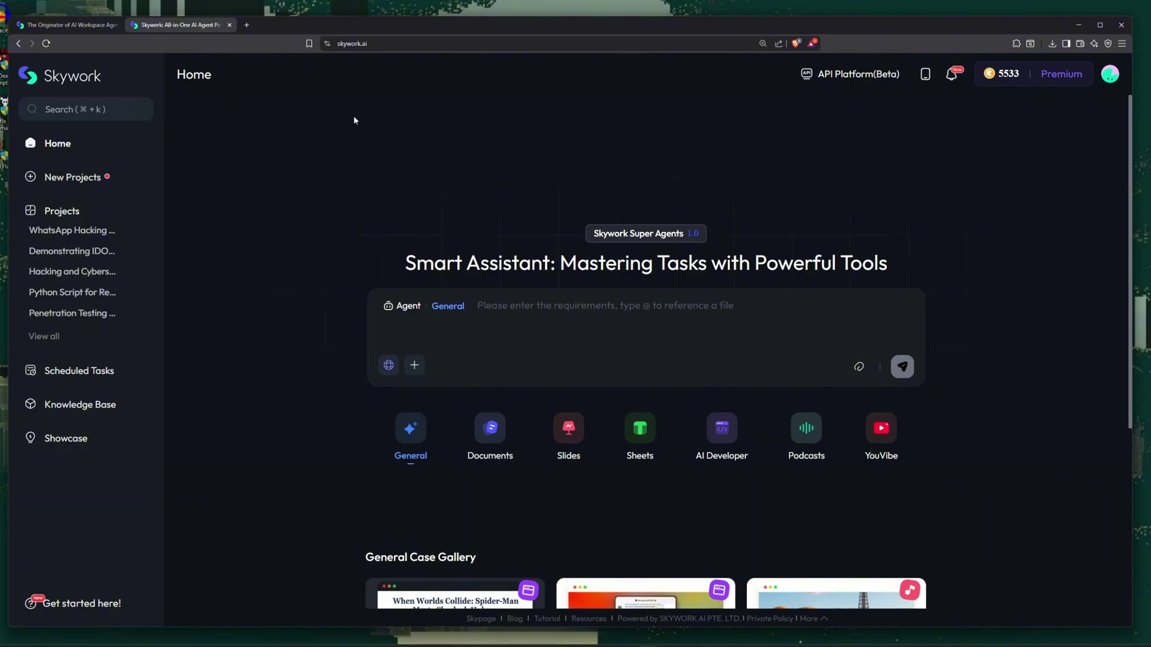
{"action": "left_click", "coordinate": [351, 44]}
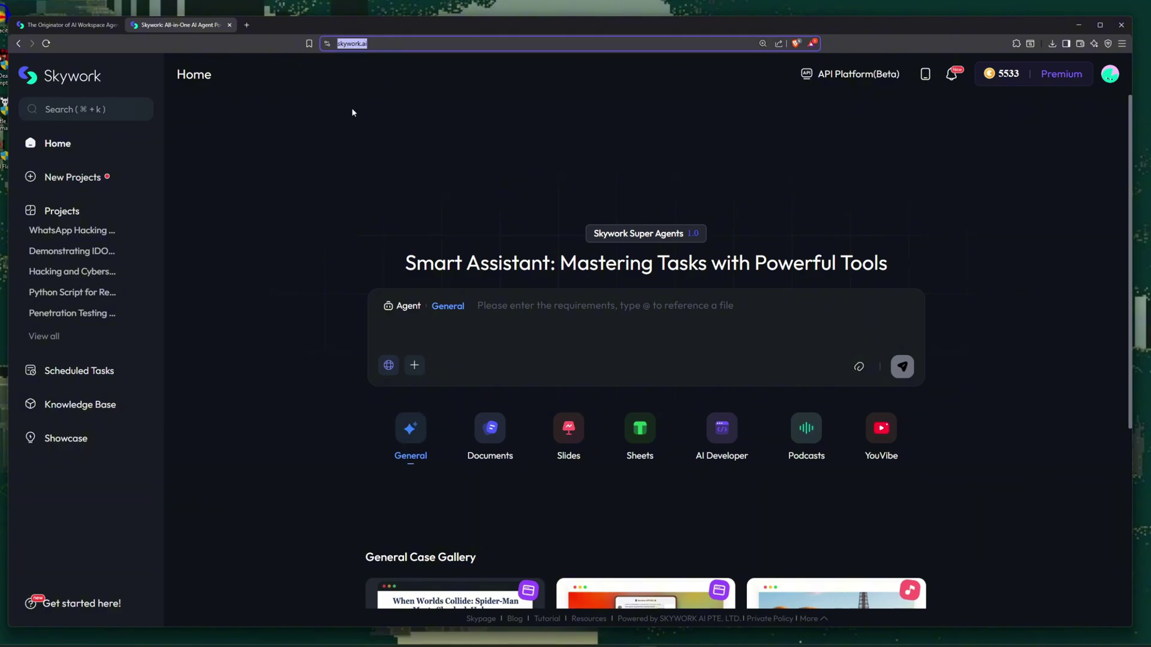
{"action": "left_click", "coordinate": [364, 115]}
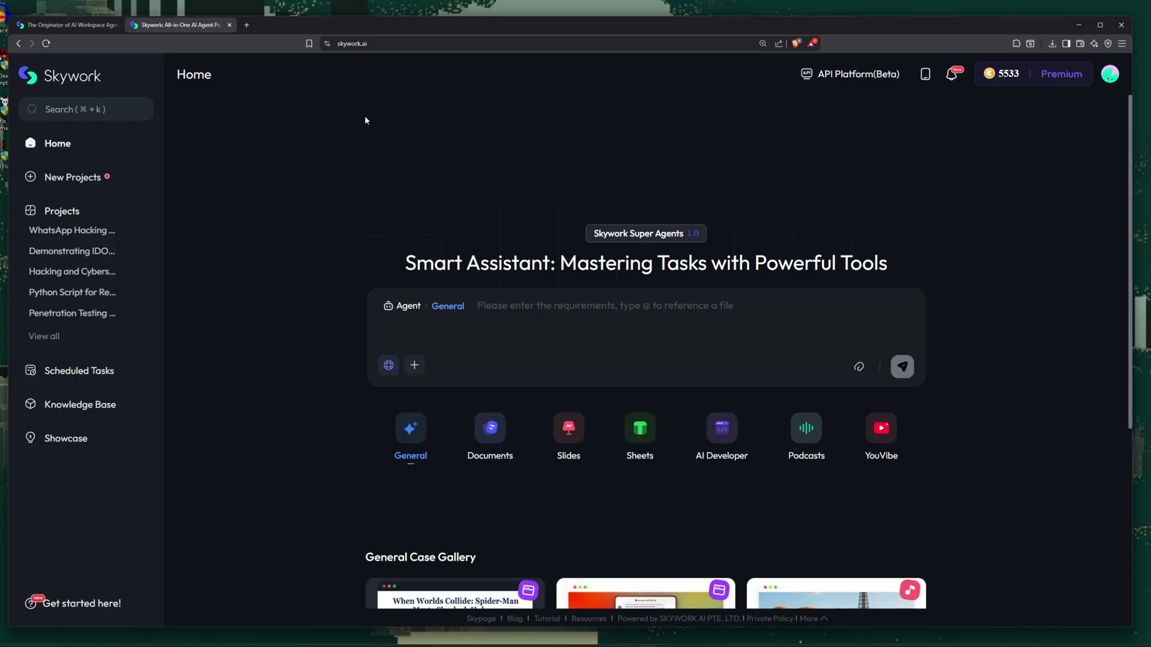
{"action": "left_click", "coordinate": [383, 43]}
{"action": "left_click", "coordinate": [319, 120]}
{"action": "left_click", "coordinate": [1110, 74]}
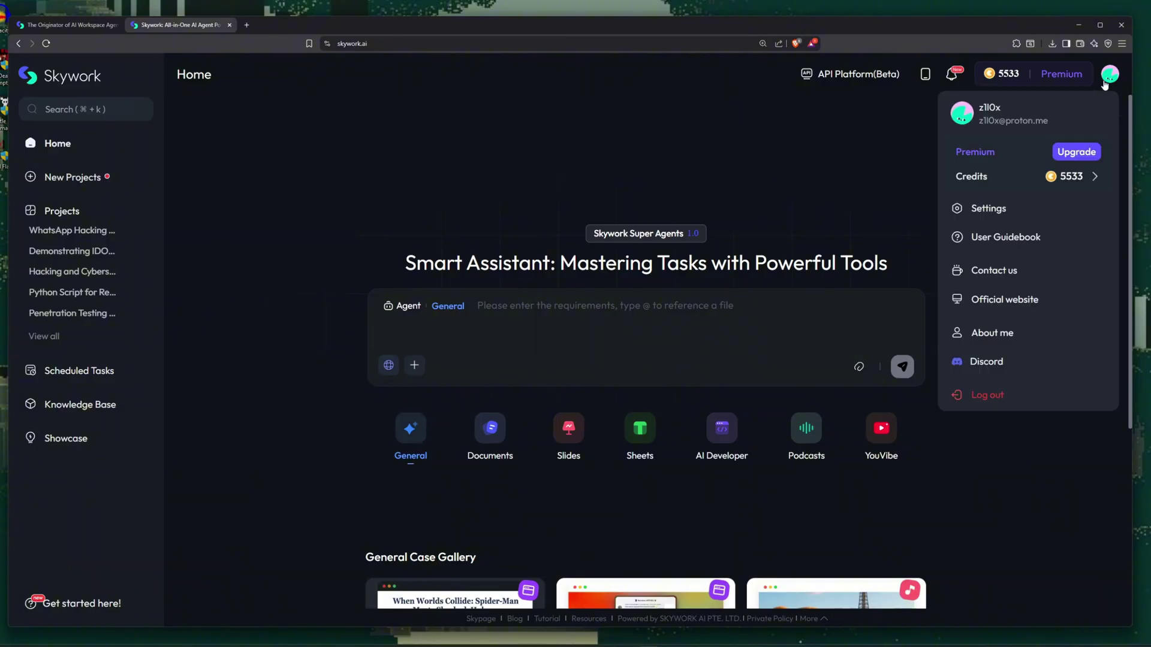
{"action": "left_click", "coordinate": [1109, 74]}
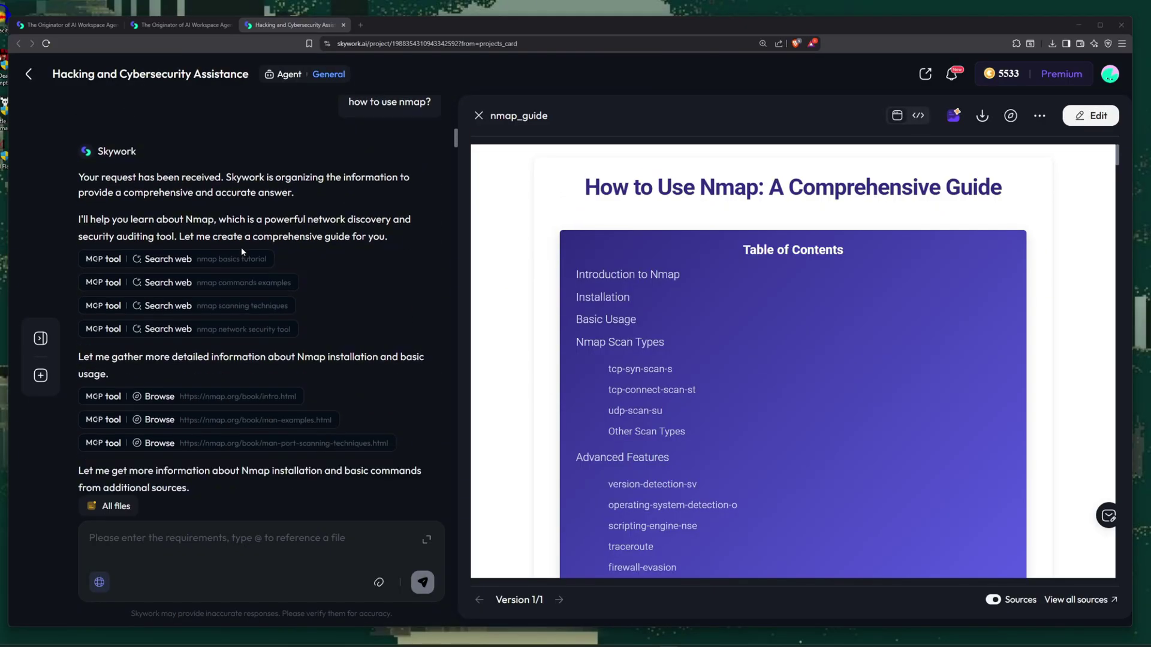
{"action": "scroll", "coordinate": [241, 247], "scroll_direction": "down", "scroll_amount": 2}
{"action": "scroll", "coordinate": [269, 251], "scroll_direction": "up", "scroll_amount": 2}
{"action": "scroll", "coordinate": [192, 326], "scroll_direction": "down", "scroll_amount": 3}
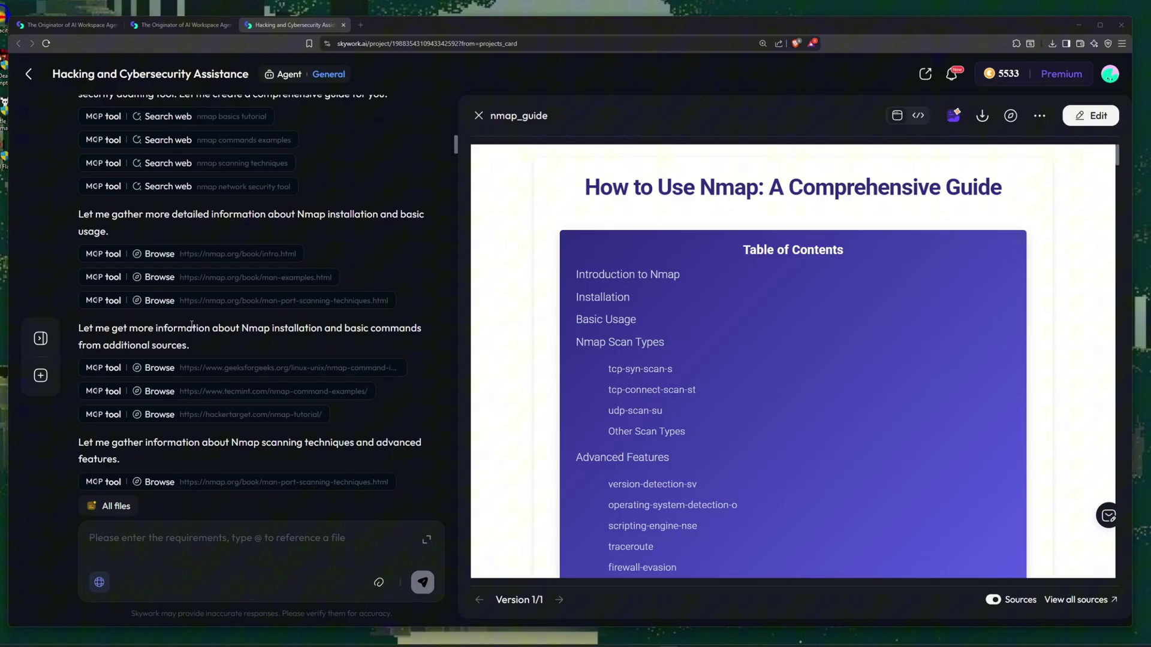
{"action": "scroll", "coordinate": [241, 263], "scroll_direction": "down", "scroll_amount": 3}
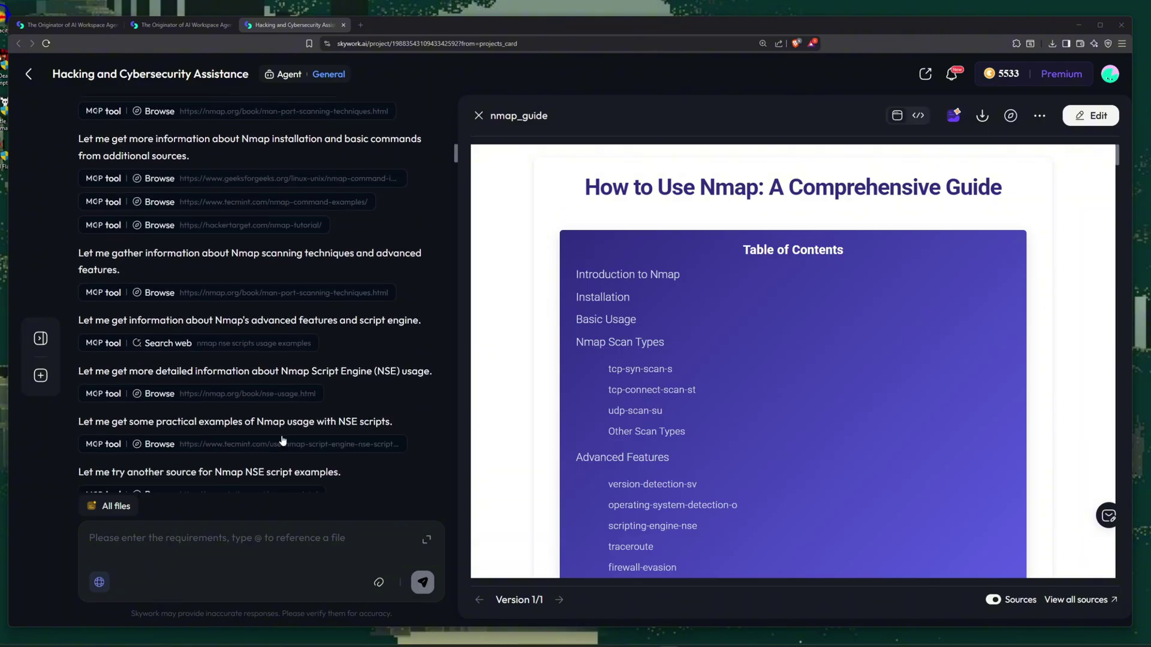
{"action": "scroll", "coordinate": [674, 359], "scroll_direction": "down", "scroll_amount": 5}
{"action": "scroll", "coordinate": [629, 315], "scroll_direction": "down", "scroll_amount": 5}
{"action": "scroll", "coordinate": [604, 292], "scroll_direction": "down", "scroll_amount": 5}
{"action": "scroll", "coordinate": [620, 315], "scroll_direction": "down", "scroll_amount": 5}
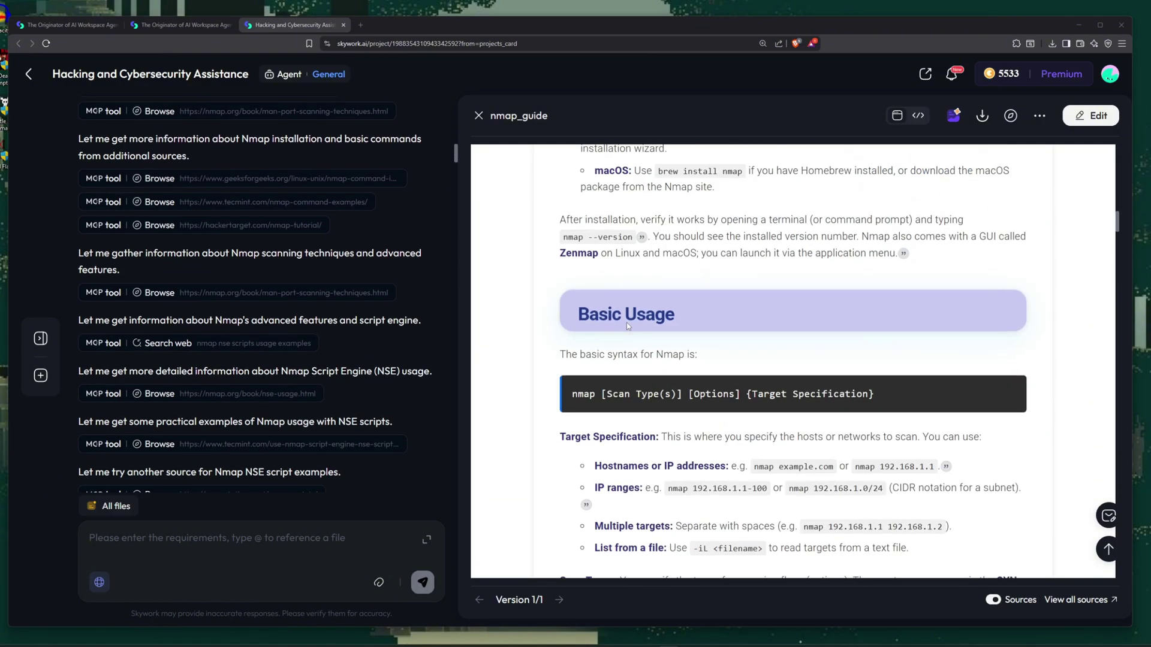
{"action": "scroll", "coordinate": [626, 323], "scroll_direction": "down", "scroll_amount": 5}
{"action": "scroll", "coordinate": [620, 322], "scroll_direction": "down", "scroll_amount": 5}
{"action": "scroll", "coordinate": [621, 321], "scroll_direction": "down", "scroll_amount": 5}
{"action": "scroll", "coordinate": [620, 322], "scroll_direction": "down", "scroll_amount": 5}
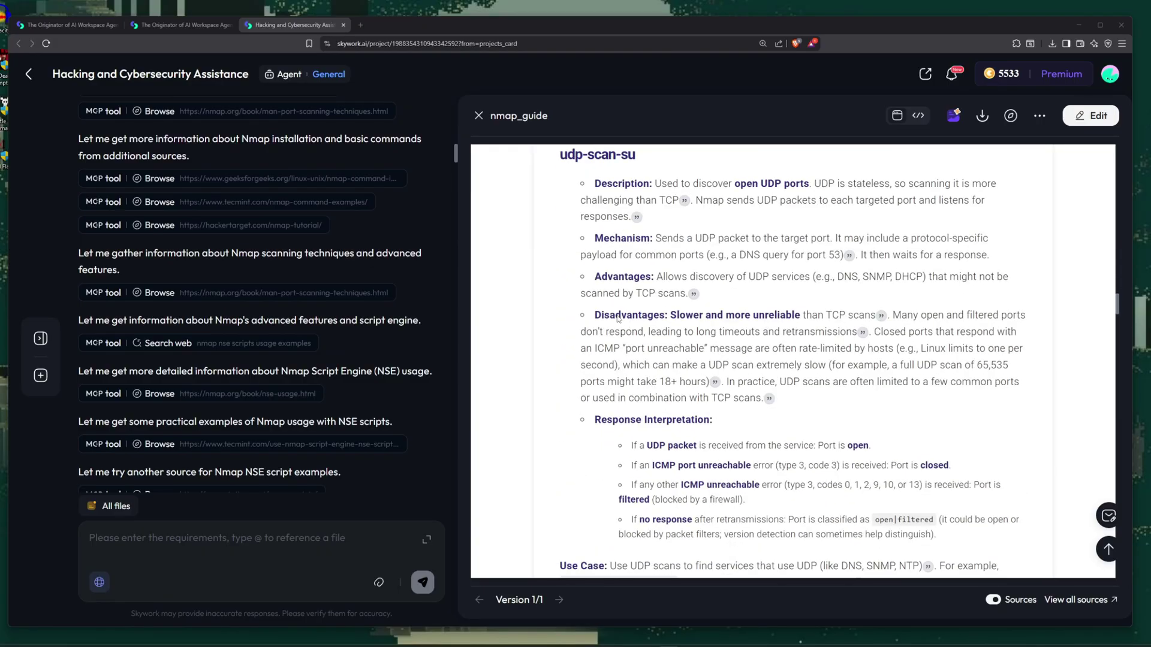
{"action": "scroll", "coordinate": [619, 319], "scroll_direction": "down", "scroll_amount": 5}
{"action": "scroll", "coordinate": [618, 317], "scroll_direction": "down", "scroll_amount": 5}
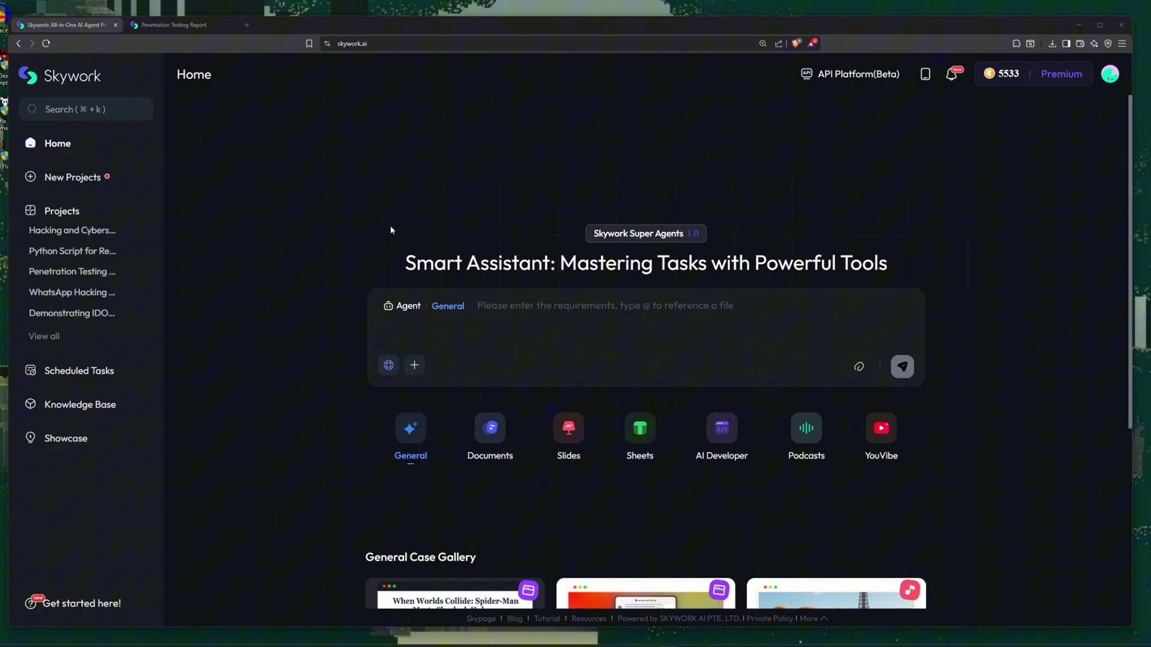
{"action": "left_click", "coordinate": [176, 24]}
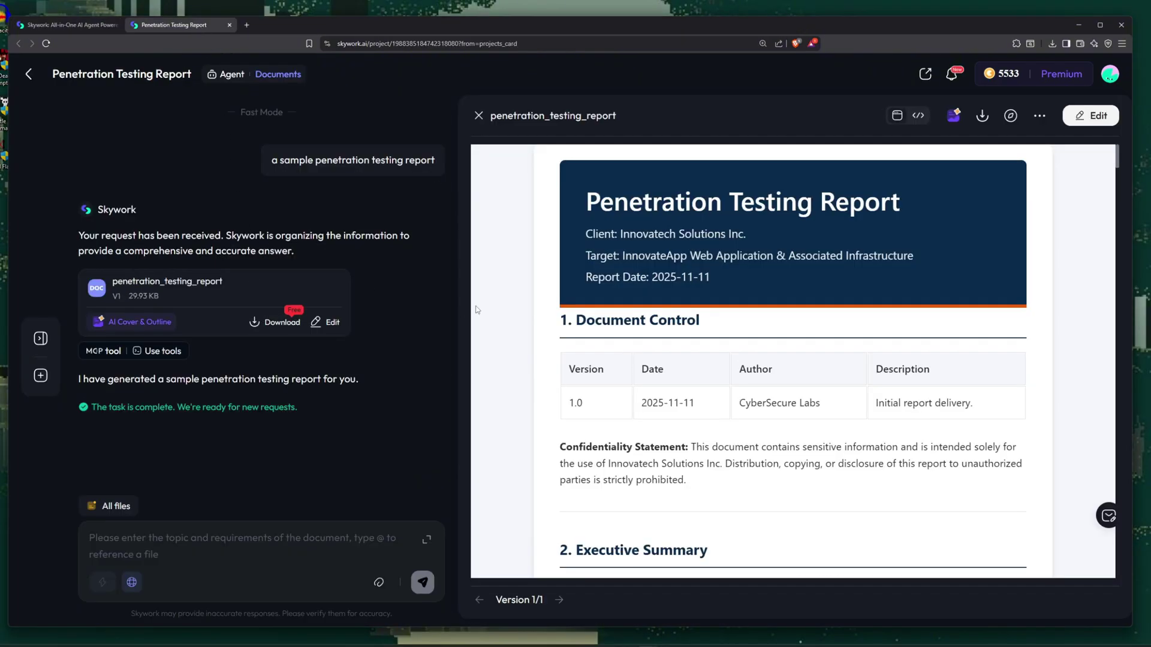
{"action": "mouse_move", "coordinate": [353, 160]}
{"action": "left_click_drag", "start_coordinate": [273, 161], "coordinate": [351, 173]}
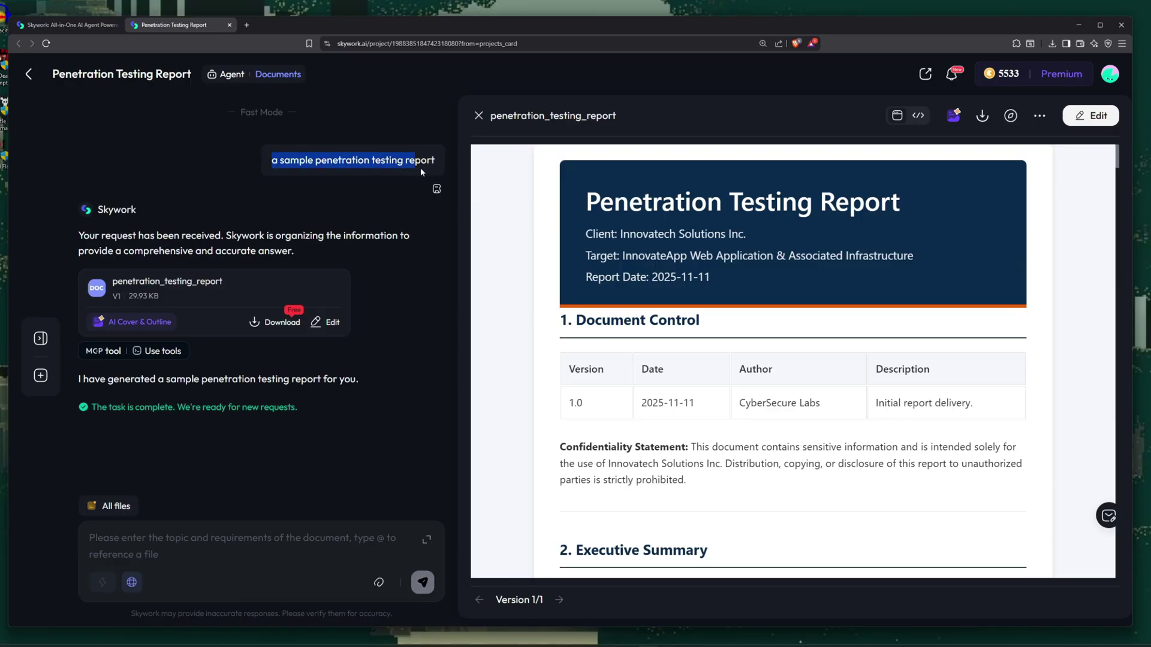
{"action": "left_click", "coordinate": [312, 210]}
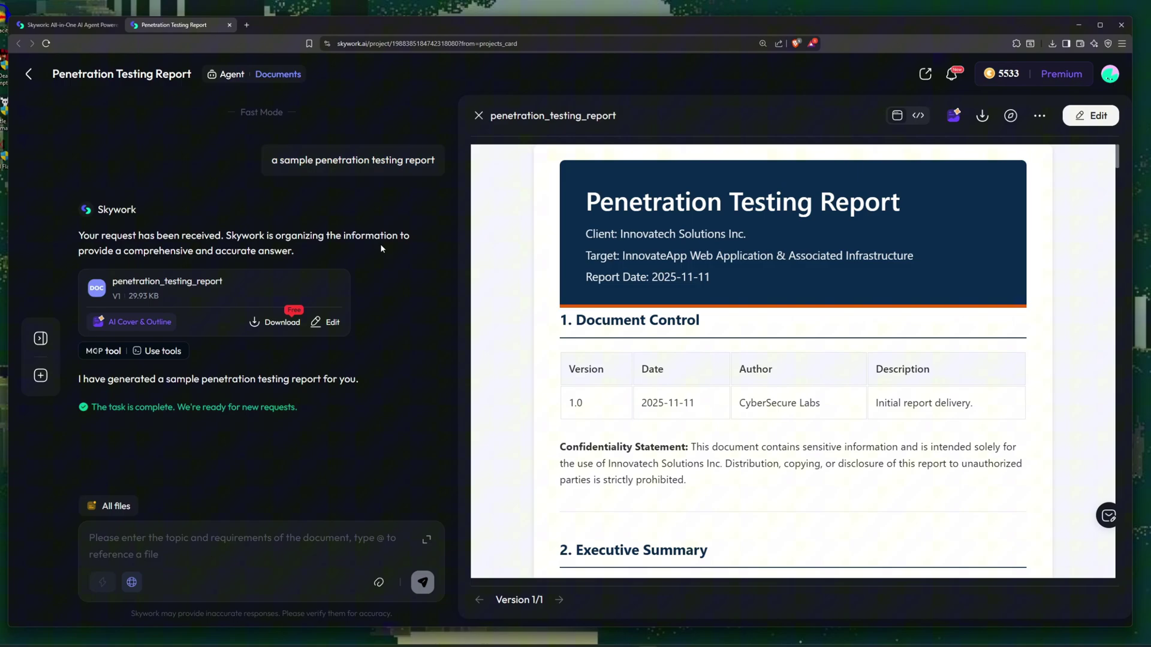
{"action": "scroll", "coordinate": [518, 318], "scroll_direction": "down", "scroll_amount": 1}
{"action": "scroll", "coordinate": [519, 318], "scroll_direction": "down", "scroll_amount": 1}
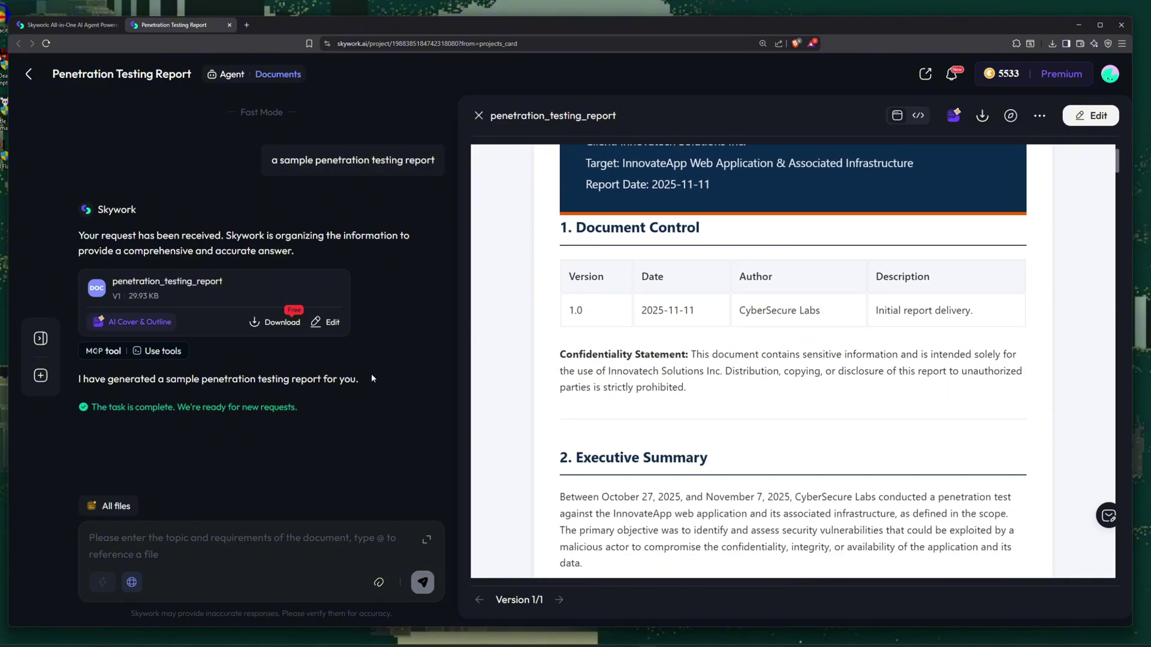
{"action": "scroll", "coordinate": [661, 285], "scroll_direction": "up", "scroll_amount": 2}
{"action": "scroll", "coordinate": [661, 285], "scroll_direction": "down", "scroll_amount": 2}
{"action": "scroll", "coordinate": [661, 285], "scroll_direction": "down", "scroll_amount": 4}
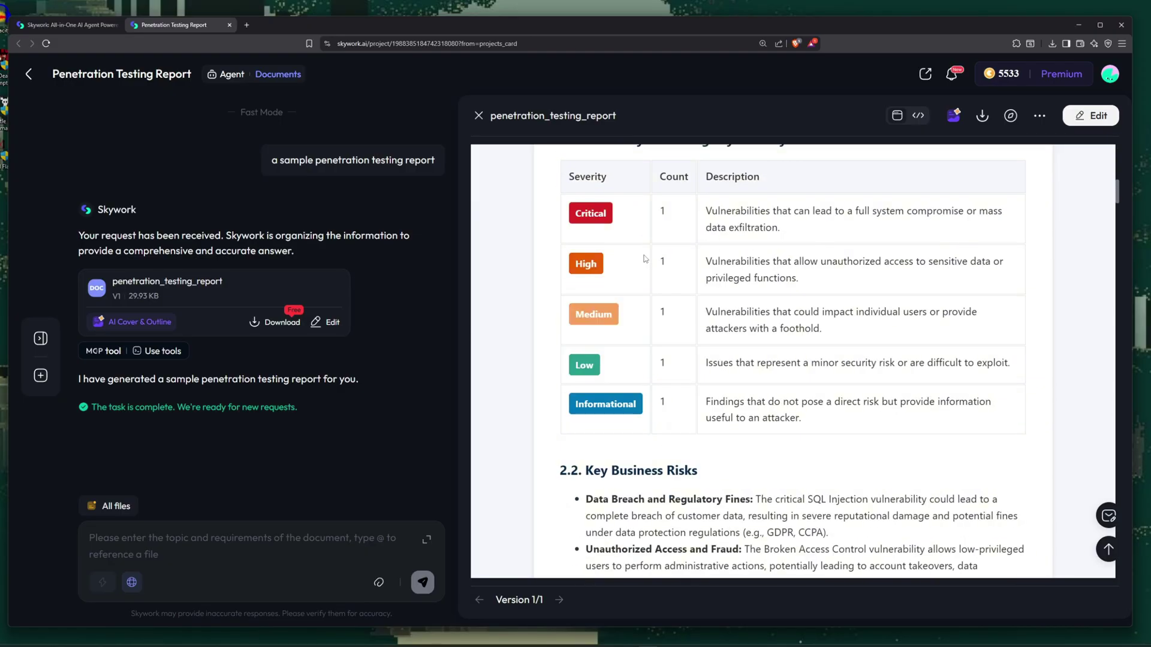
{"action": "scroll", "coordinate": [644, 259], "scroll_direction": "down", "scroll_amount": 5}
{"action": "scroll", "coordinate": [645, 259], "scroll_direction": "down", "scroll_amount": 5}
{"action": "scroll", "coordinate": [644, 260], "scroll_direction": "down", "scroll_amount": 5}
{"action": "scroll", "coordinate": [645, 259], "scroll_direction": "down", "scroll_amount": 5}
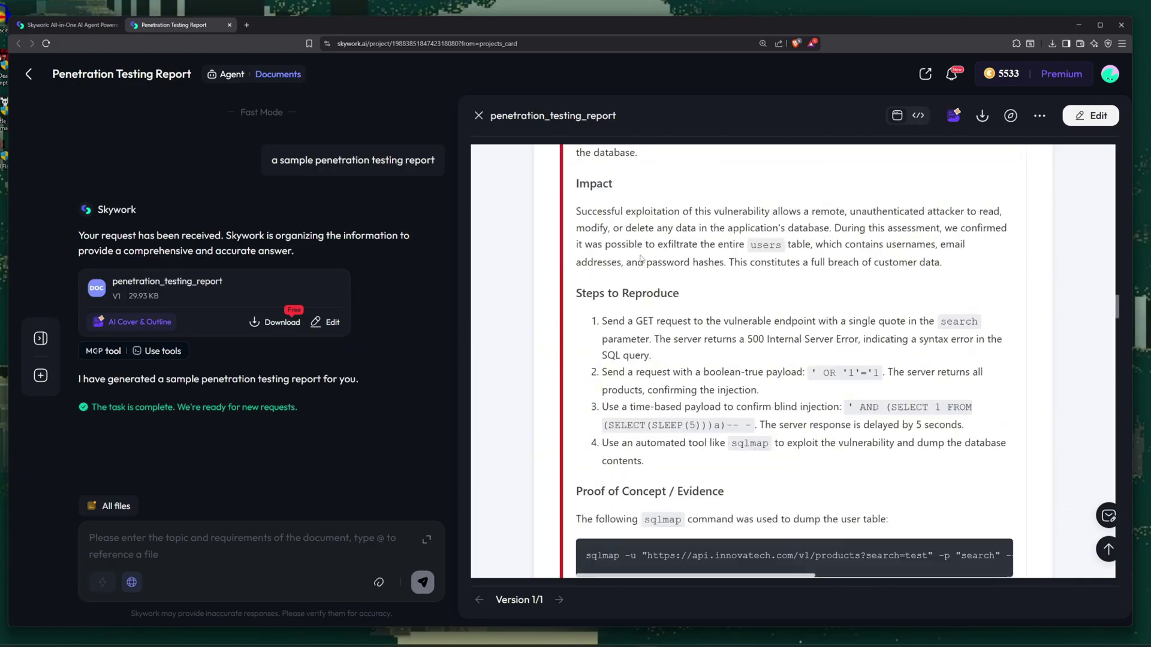
{"action": "scroll", "coordinate": [642, 260], "scroll_direction": "down", "scroll_amount": 5}
{"action": "scroll", "coordinate": [642, 260], "scroll_direction": "down", "scroll_amount": 5}
{"action": "scroll", "coordinate": [642, 258], "scroll_direction": "down", "scroll_amount": 5}
{"action": "scroll", "coordinate": [642, 259], "scroll_direction": "down", "scroll_amount": 5}
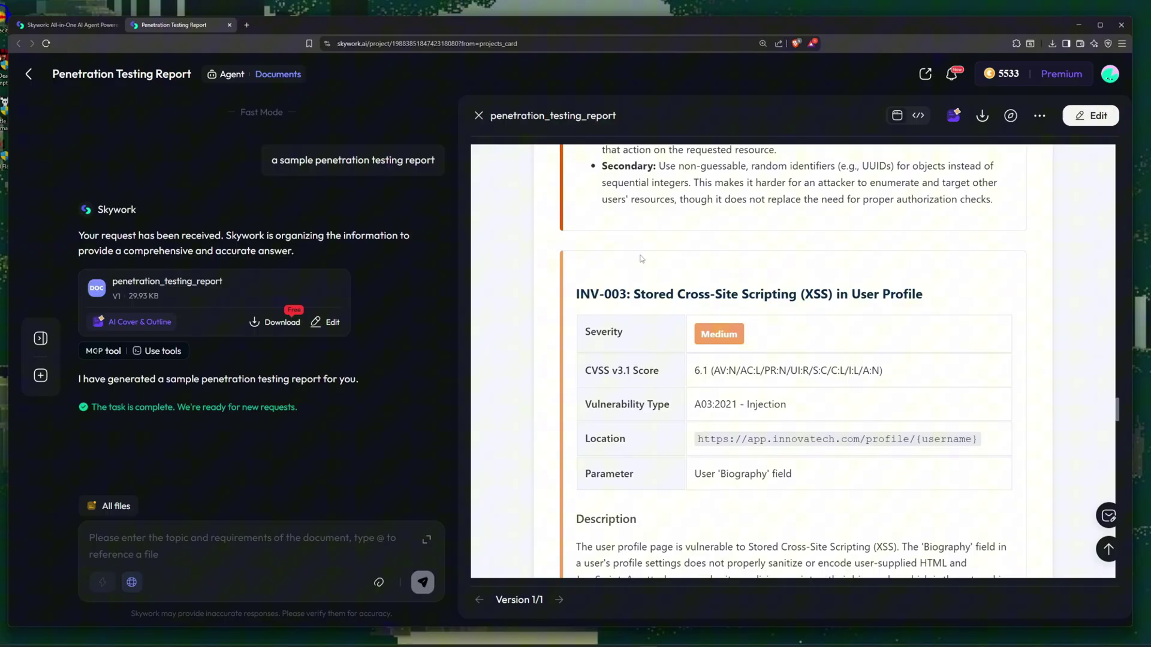
{"action": "scroll", "coordinate": [641, 258], "scroll_direction": "down", "scroll_amount": 5}
{"action": "scroll", "coordinate": [643, 259], "scroll_direction": "down", "scroll_amount": 5}
{"action": "scroll", "coordinate": [642, 260], "scroll_direction": "down", "scroll_amount": 5}
{"action": "scroll", "coordinate": [641, 258], "scroll_direction": "down", "scroll_amount": 5}
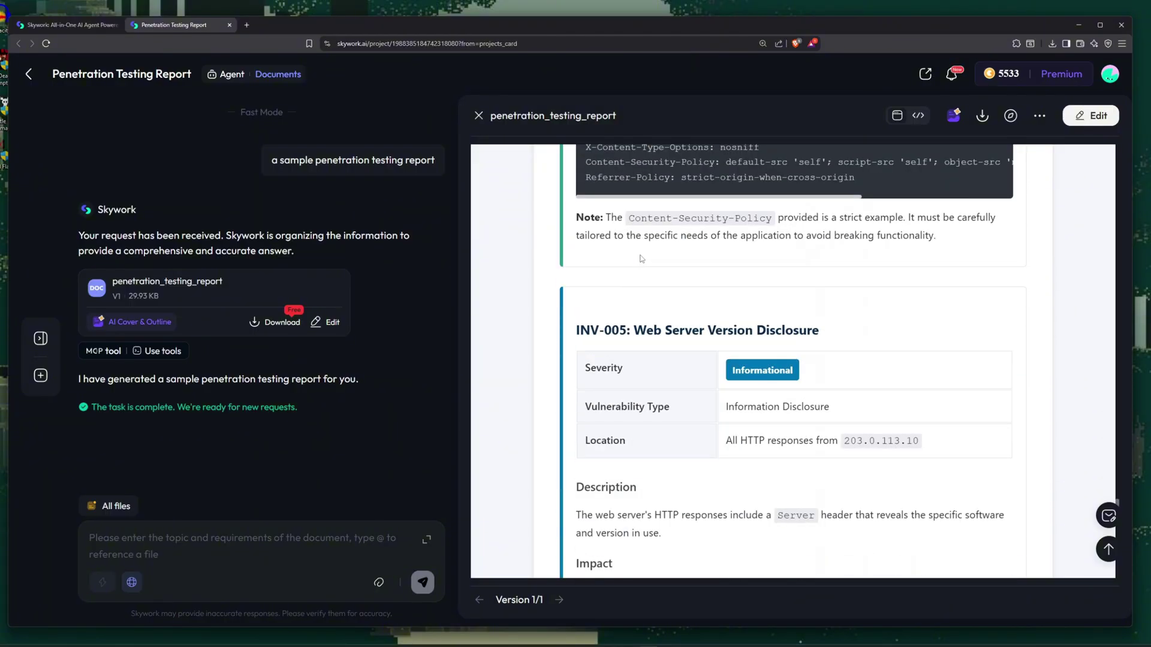
{"action": "scroll", "coordinate": [641, 259], "scroll_direction": "down", "scroll_amount": 5}
{"action": "scroll", "coordinate": [641, 259], "scroll_direction": "down", "scroll_amount": 5}
{"action": "scroll", "coordinate": [643, 259], "scroll_direction": "down", "scroll_amount": 5}
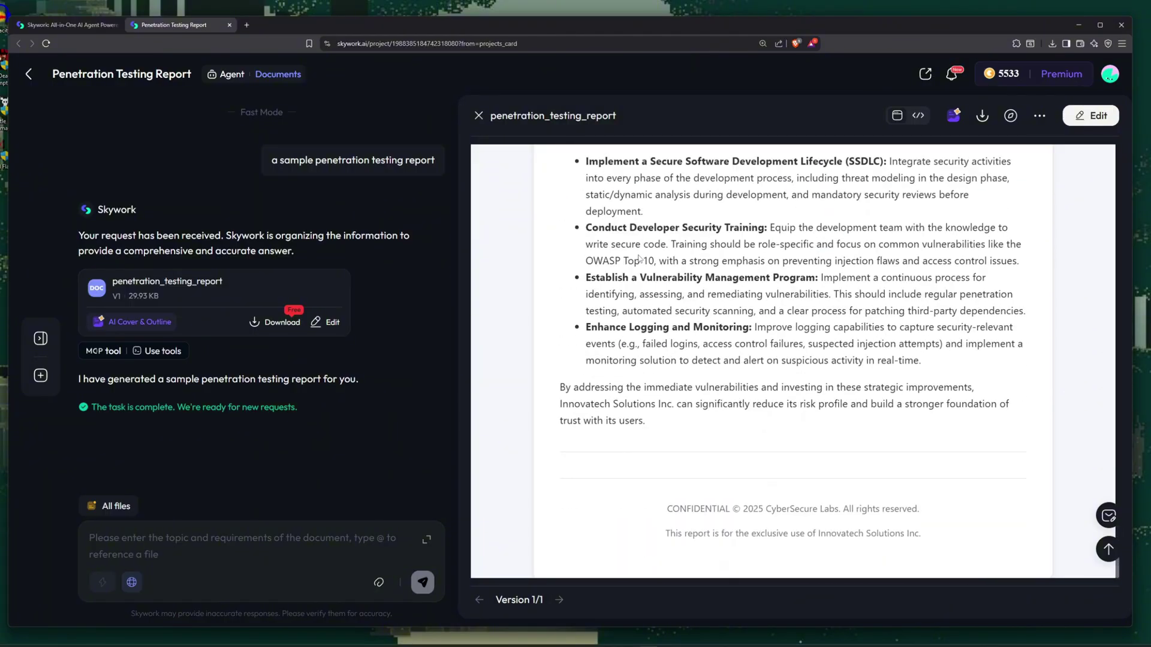
{"action": "scroll", "coordinate": [642, 259], "scroll_direction": "up", "scroll_amount": 5}
{"action": "scroll", "coordinate": [642, 259], "scroll_direction": "up", "scroll_amount": 5}
{"action": "scroll", "coordinate": [642, 259], "scroll_direction": "up", "scroll_amount": 5}
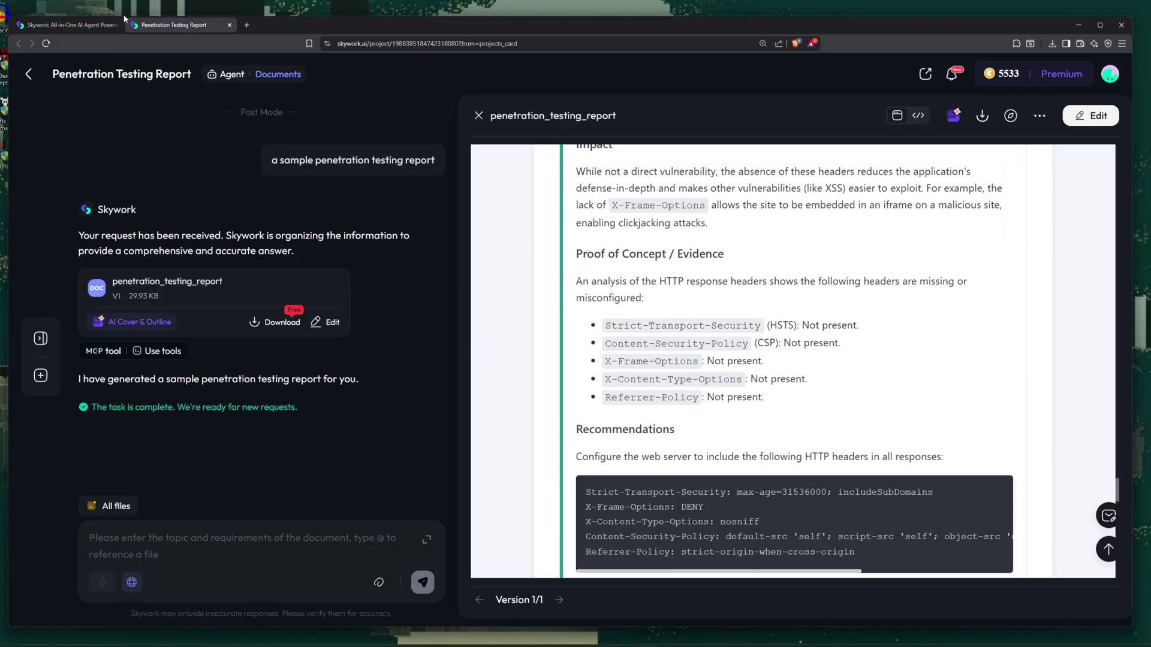
{"action": "left_click", "coordinate": [72, 25]}
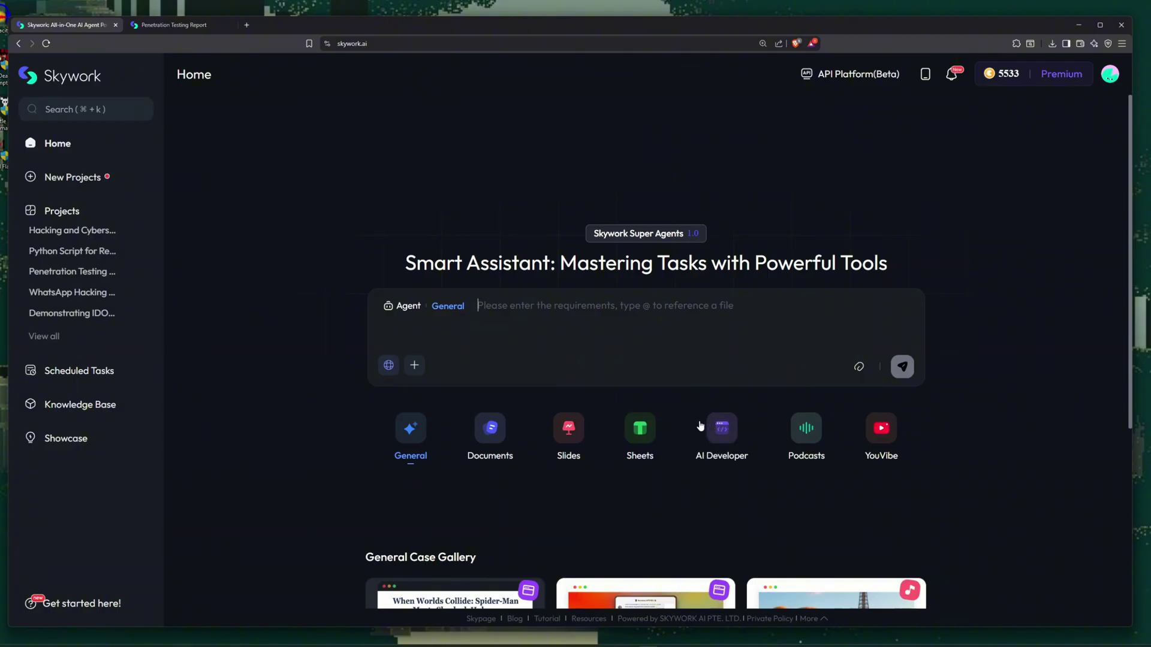
Go to the projects list and open the Python Script for Reverse Shell on Windows project.
{"action": "left_click", "coordinate": [52, 337]}
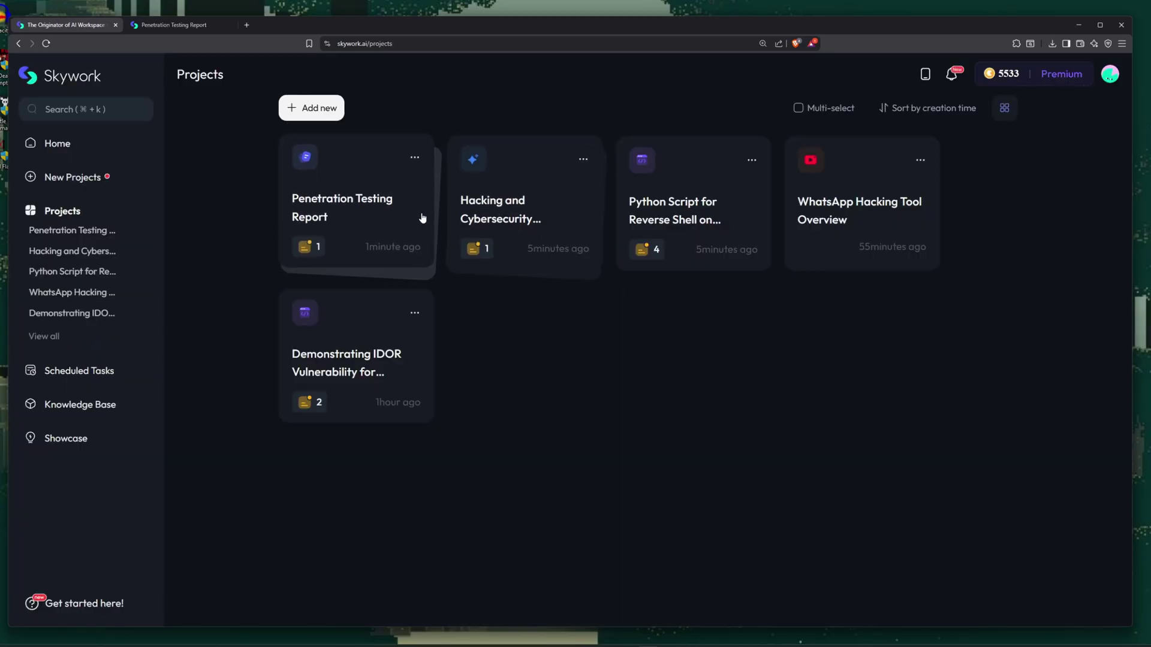
{"action": "left_click", "coordinate": [670, 219]}
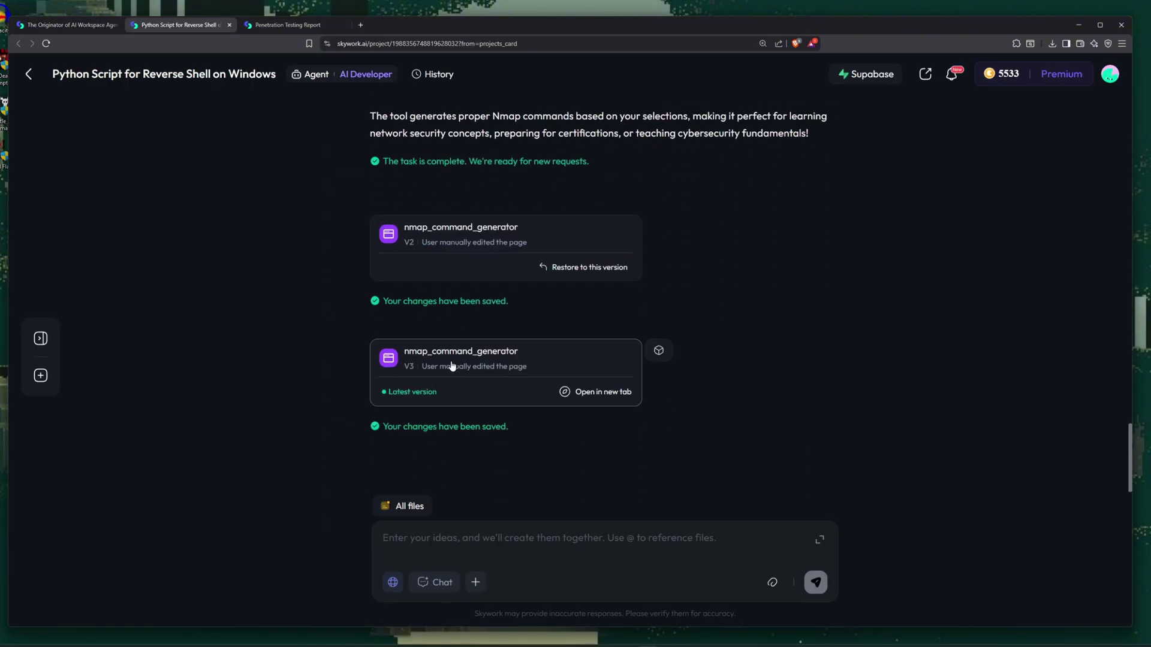
{"action": "scroll", "coordinate": [451, 367], "scroll_direction": "up", "scroll_amount": 3}
{"action": "scroll", "coordinate": [450, 367], "scroll_direction": "down", "scroll_amount": 3}
{"action": "scroll", "coordinate": [447, 366], "scroll_direction": "up", "scroll_amount": 5}
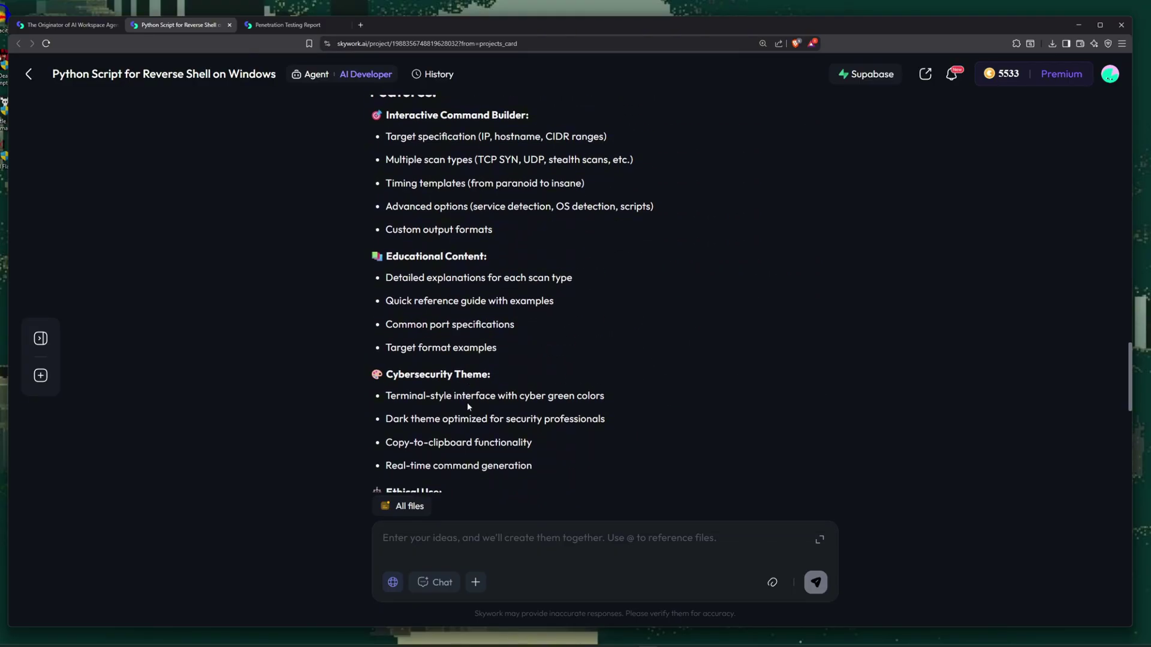
{"action": "scroll", "coordinate": [466, 401], "scroll_direction": "down", "scroll_amount": 2}
{"action": "scroll", "coordinate": [467, 407], "scroll_direction": "up", "scroll_amount": 8}
{"action": "scroll", "coordinate": [467, 406], "scroll_direction": "up", "scroll_amount": 3}
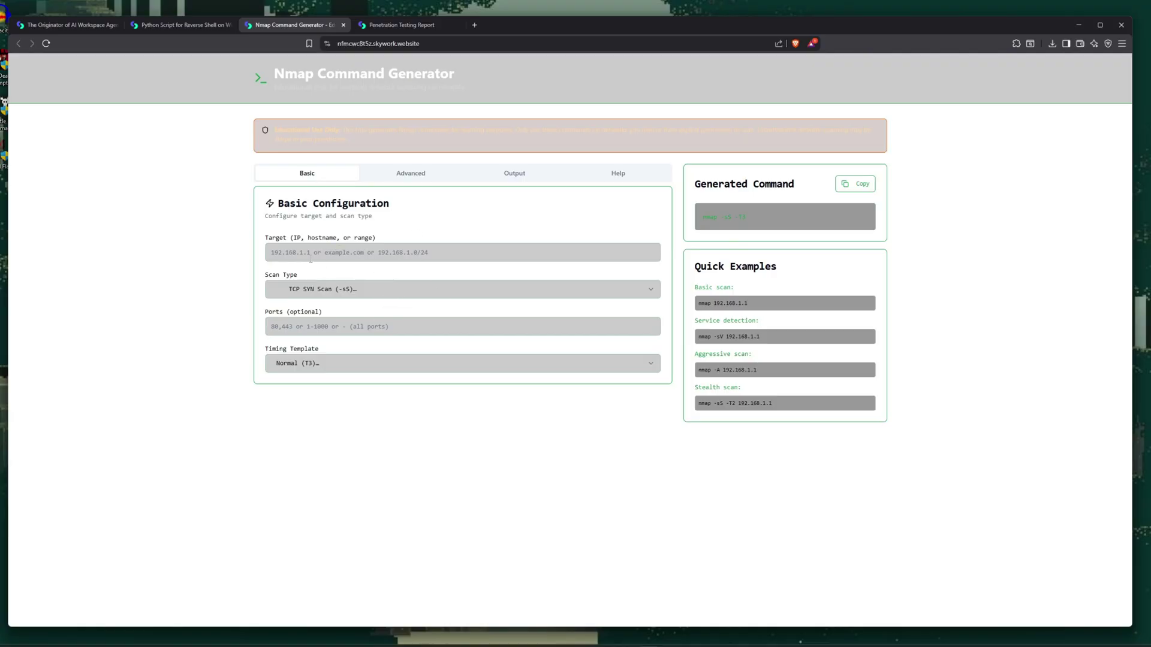
Return to the Python Script project's chat history tab.
{"action": "left_click", "coordinate": [166, 25]}
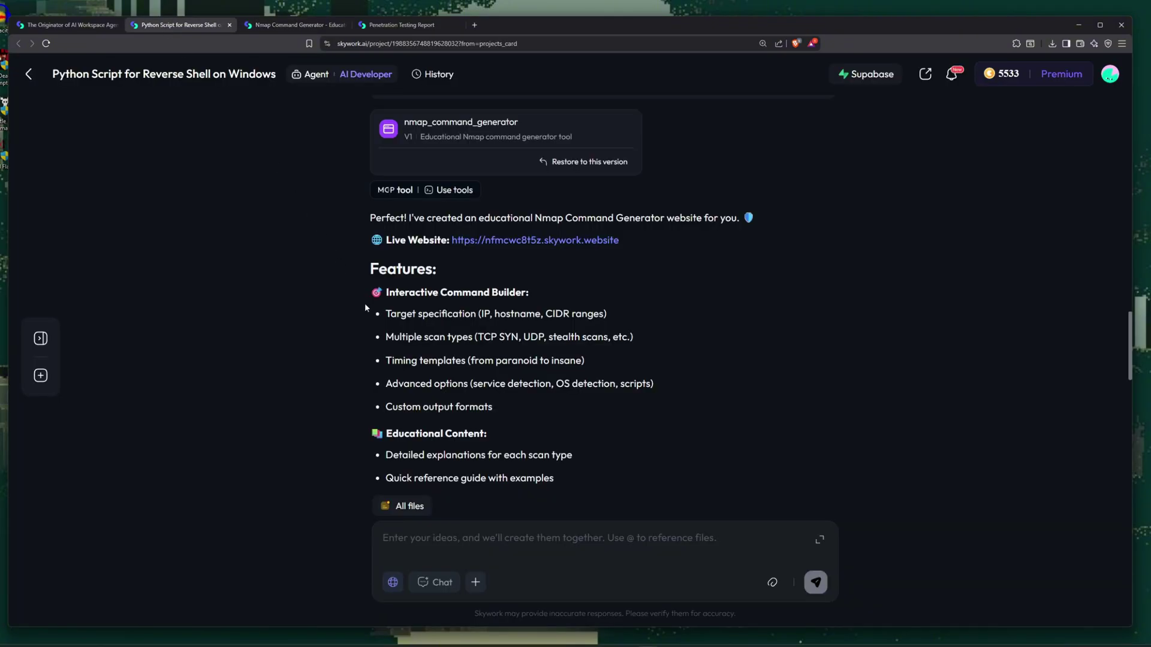
{"action": "scroll", "coordinate": [364, 303], "scroll_direction": "down", "scroll_amount": 5}
{"action": "scroll", "coordinate": [364, 303], "scroll_direction": "down", "scroll_amount": 5}
{"action": "scroll", "coordinate": [405, 359], "scroll_direction": "down", "scroll_amount": 3}
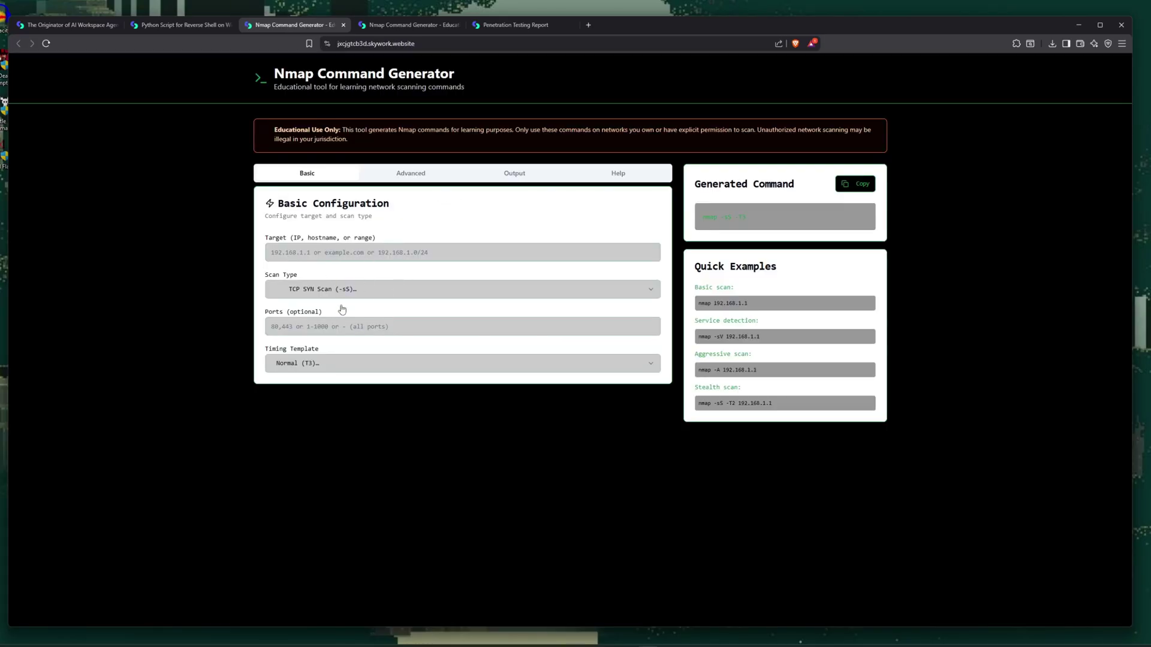
Enter 'ip' as the scan target, leaving the scan type unchanged.
{"action": "left_click", "coordinate": [319, 254]}
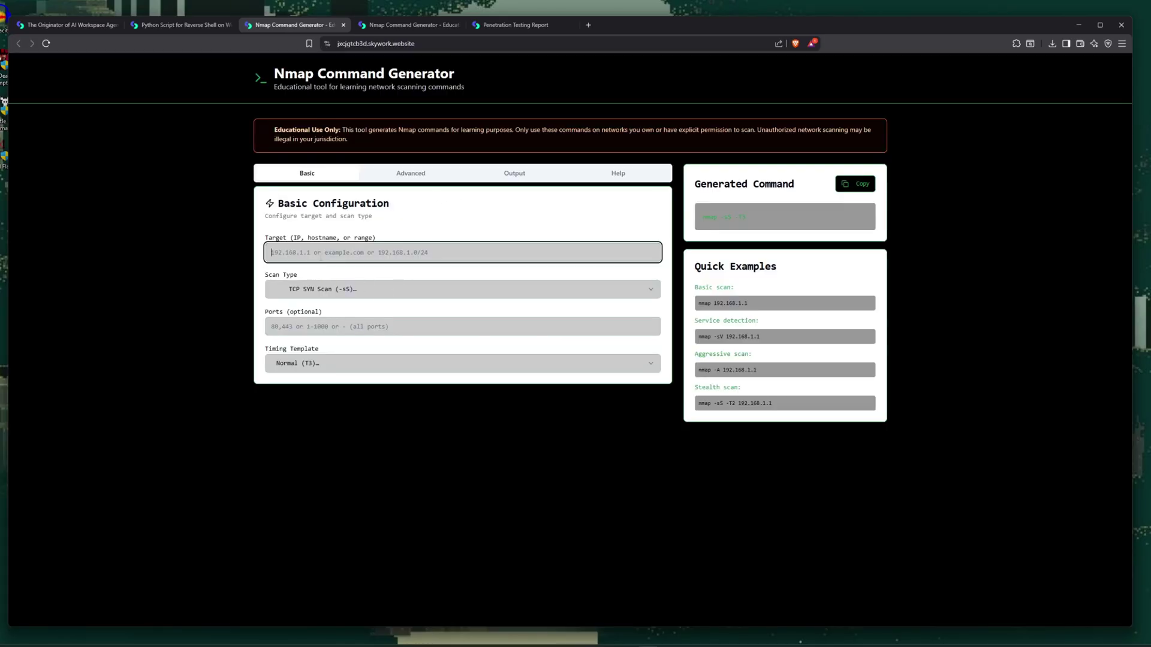
{"action": "left_click", "coordinate": [170, 251]}
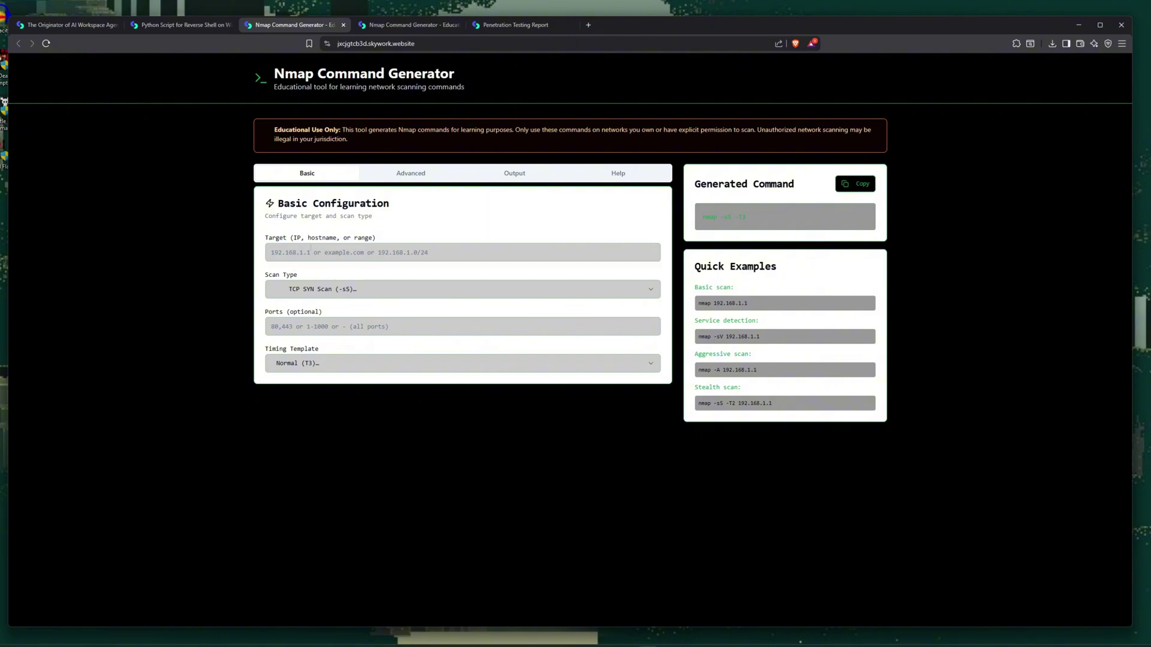
{"action": "key", "text": "Tab"}
{"action": "type", "text": "ip"}
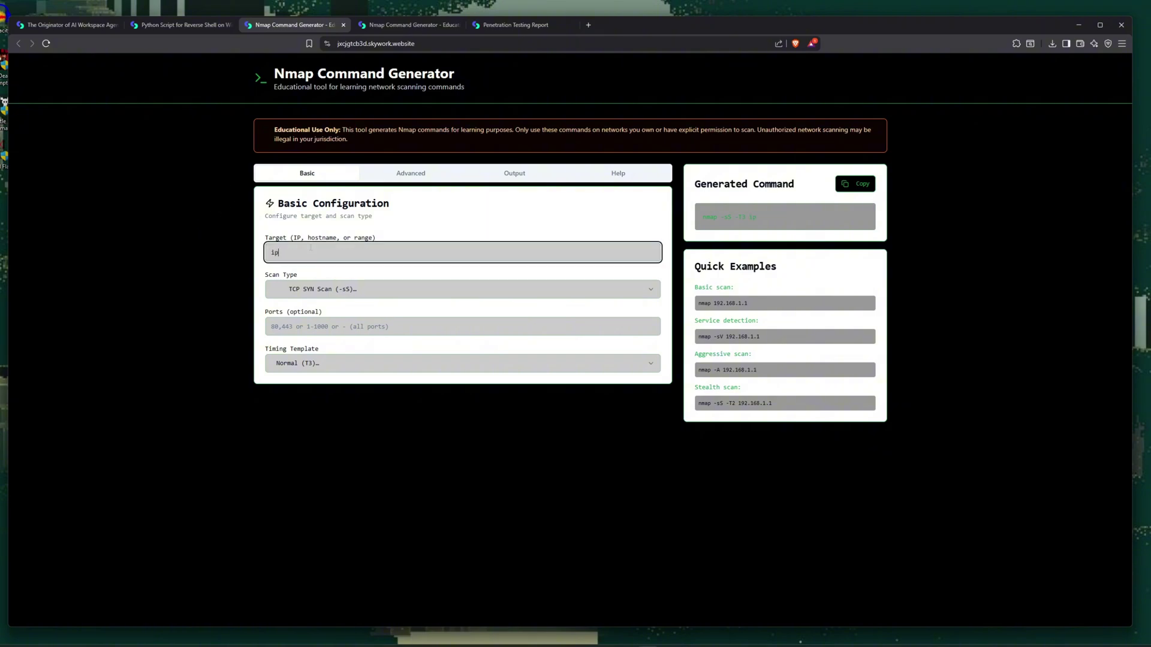
{"action": "left_click", "coordinate": [356, 289]}
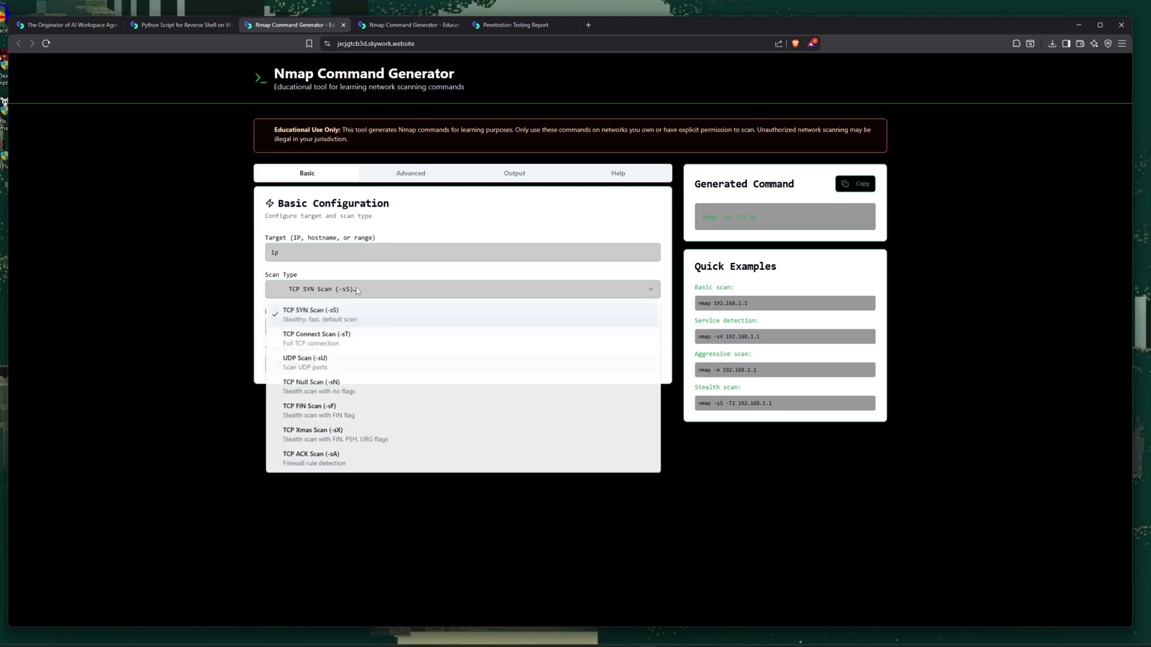
{"action": "left_click", "coordinate": [157, 328]}
{"action": "key", "text": "Tab"}
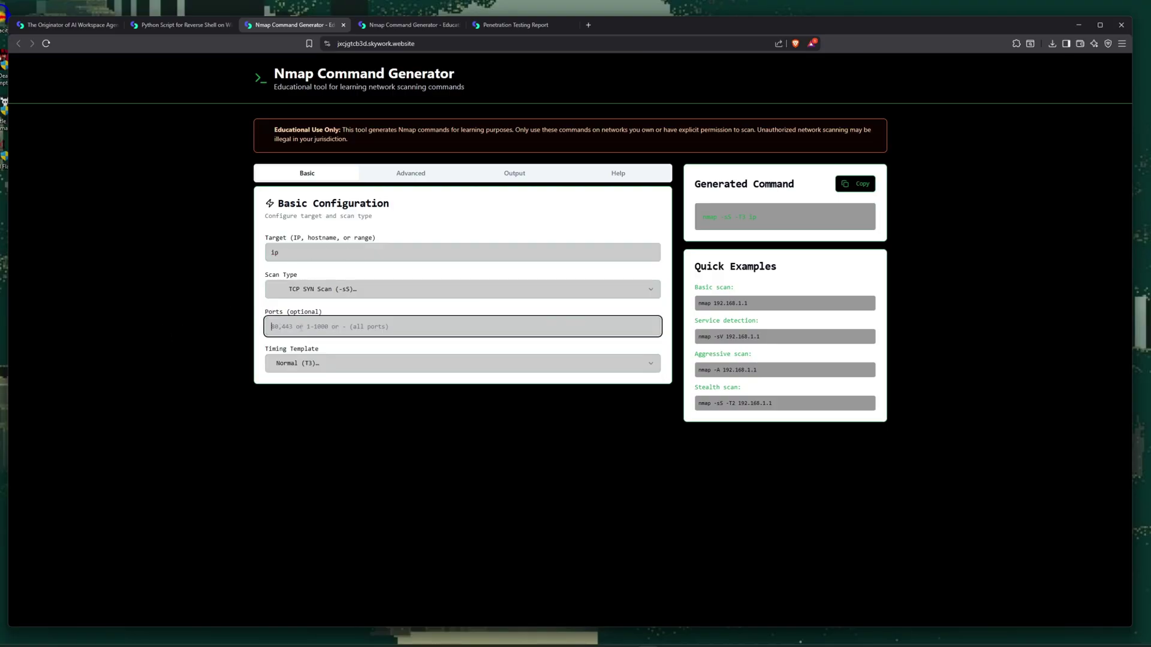
Use Aggressive (T4) timing, enable Service Version and Script Scan, and copy the command.
{"action": "left_click", "coordinate": [302, 371]}
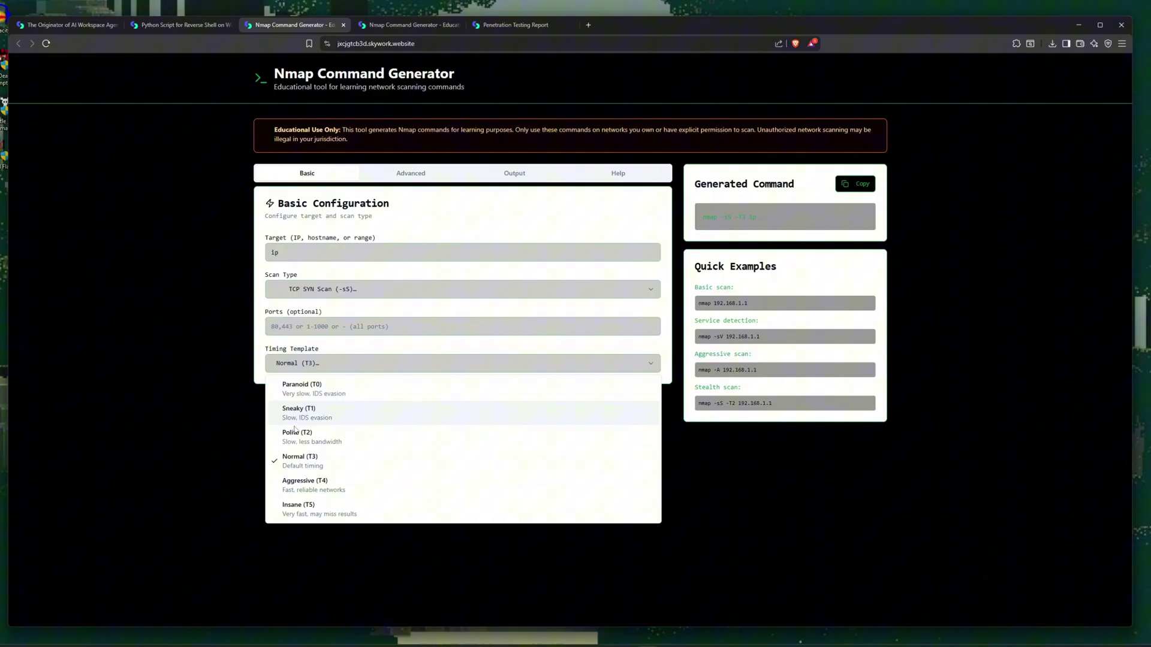
{"action": "left_click", "coordinate": [306, 487]}
{"action": "left_click", "coordinate": [411, 173]}
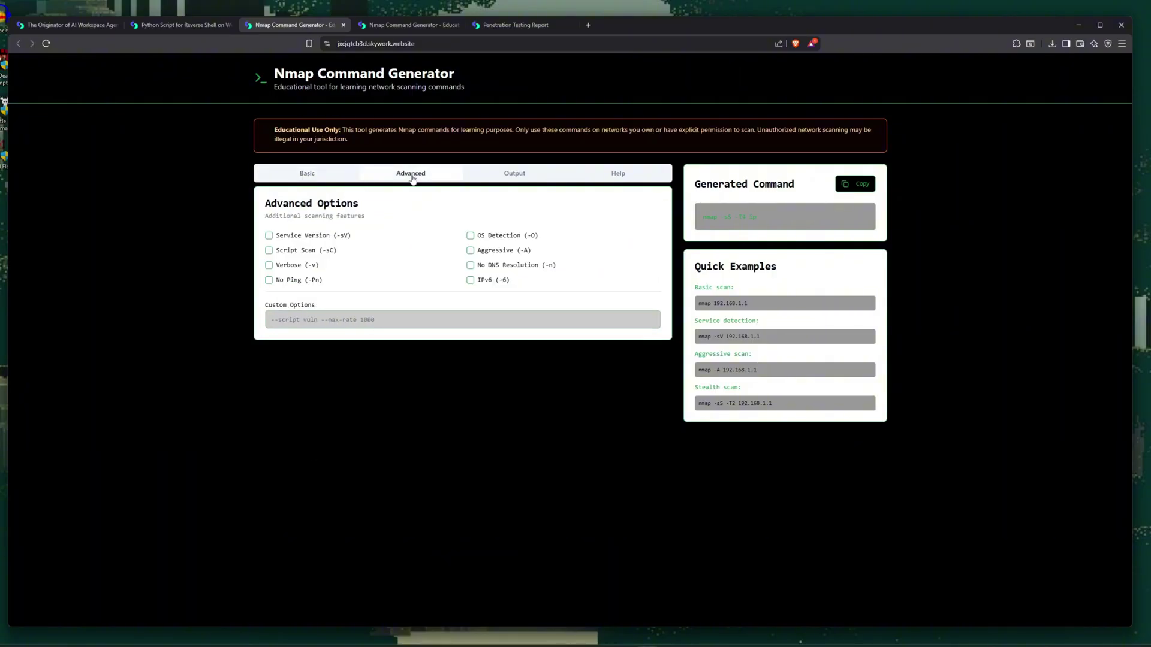
{"action": "left_click", "coordinate": [269, 236]}
{"action": "left_click", "coordinate": [855, 184]}
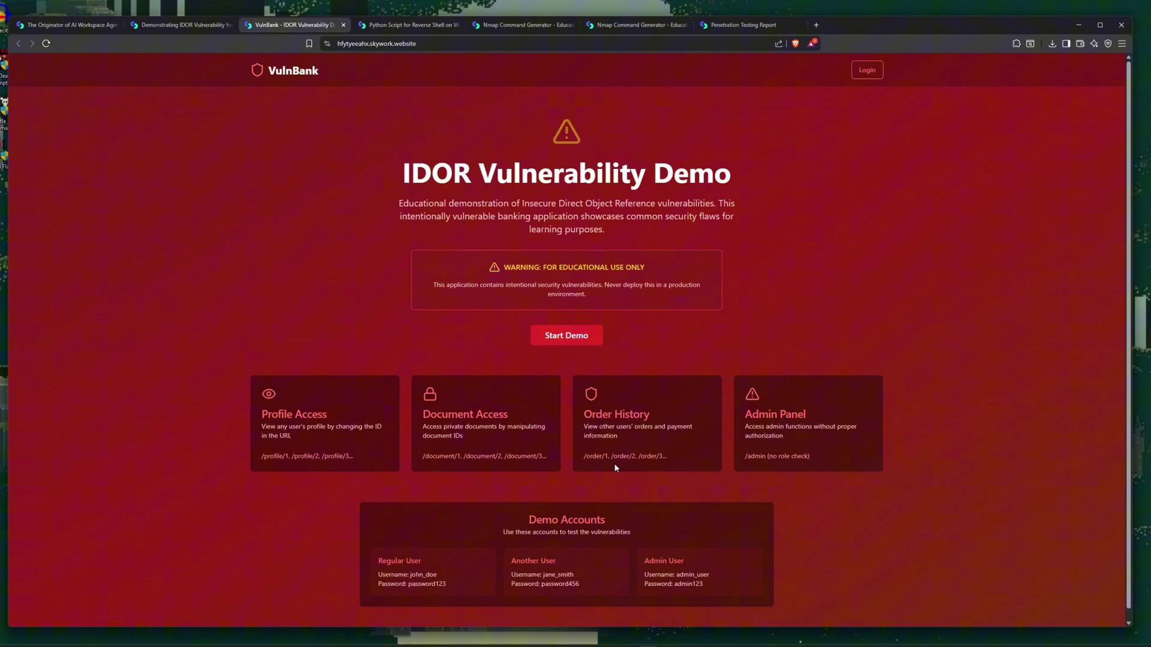
Start the VulnBank IDOR demo and log in as Jane Smith using the auto-filled demo credentials.
{"action": "left_click", "coordinate": [180, 24]}
{"action": "scroll", "coordinate": [575, 314], "scroll_direction": "up", "scroll_amount": 1}
{"action": "scroll", "coordinate": [576, 316], "scroll_direction": "up", "scroll_amount": 5}
{"action": "scroll", "coordinate": [575, 315], "scroll_direction": "up", "scroll_amount": 3}
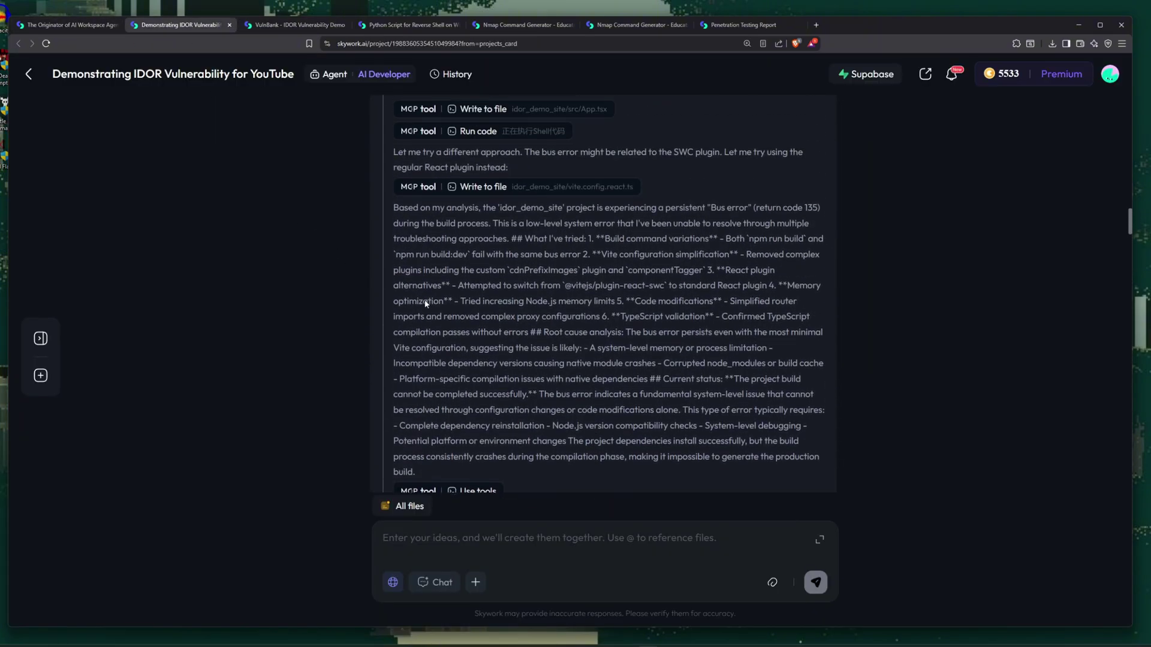
{"action": "scroll", "coordinate": [576, 315], "scroll_direction": "up", "scroll_amount": 1}
{"action": "scroll", "coordinate": [575, 315], "scroll_direction": "down", "scroll_amount": 5}
{"action": "left_click", "coordinate": [293, 24]}
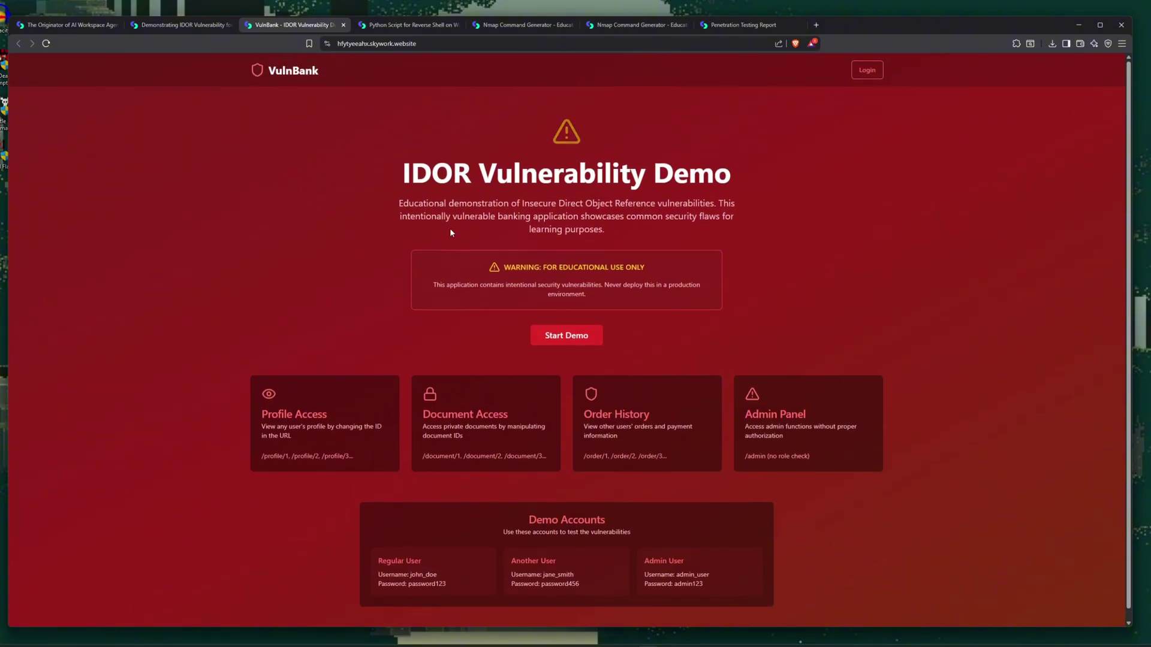
{"action": "left_click", "coordinate": [567, 342]}
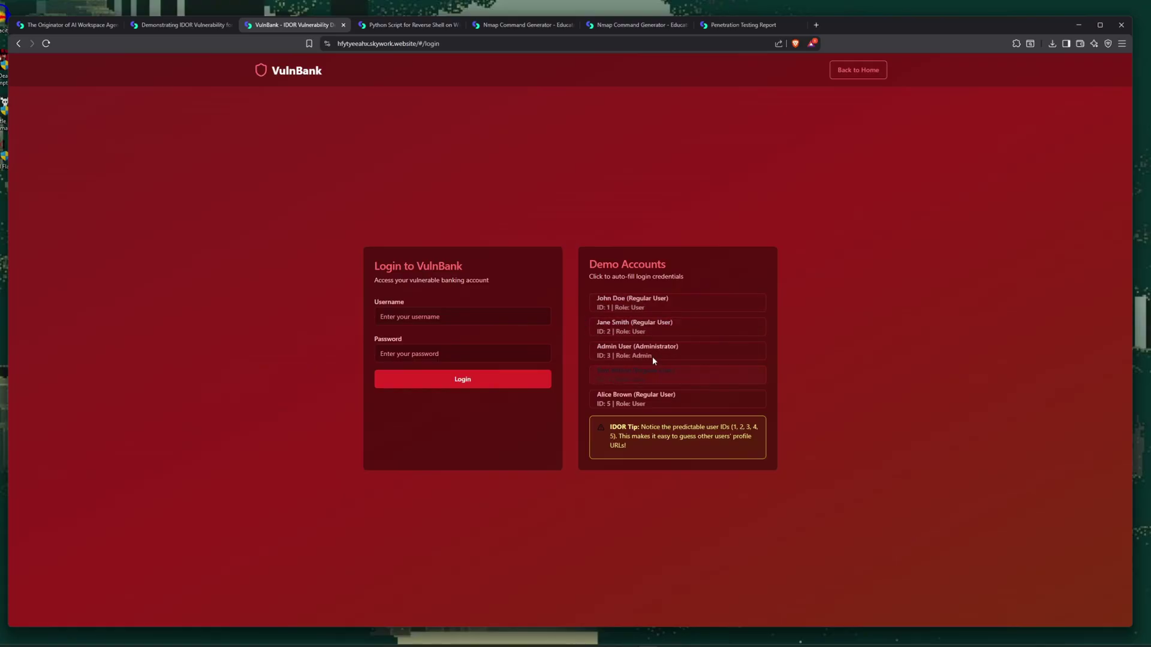
{"action": "left_click", "coordinate": [649, 326]}
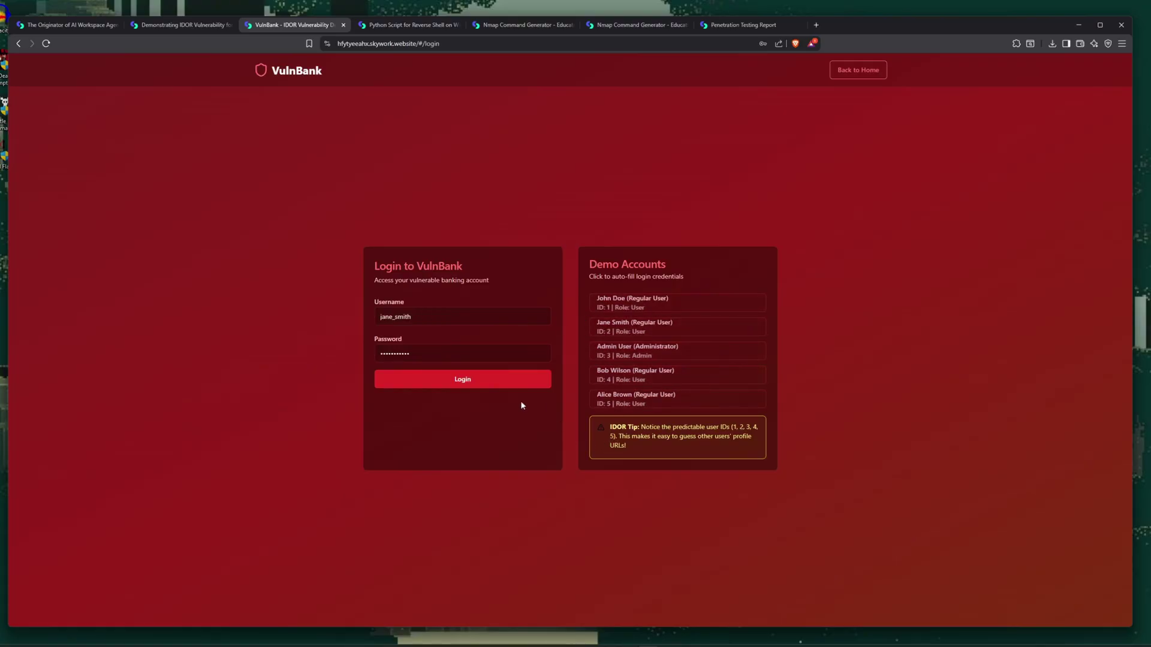
{"action": "left_click", "coordinate": [520, 380]}
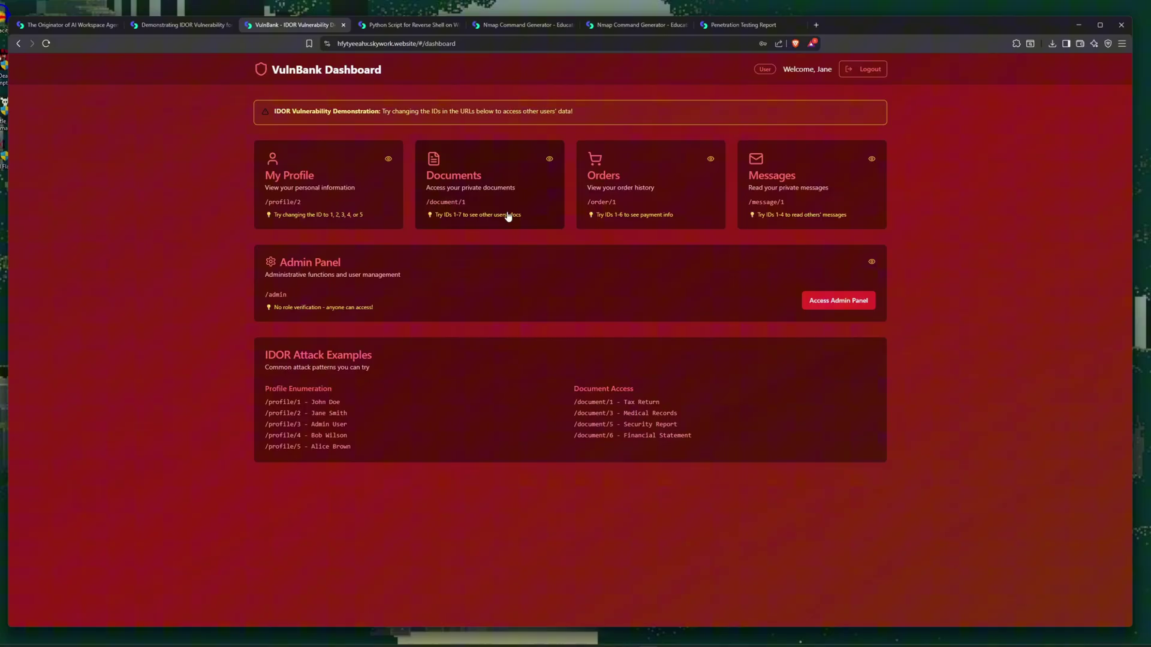
Edit the profile URL to ID 3, exposing Admin User's details and the unauthorized-access warning.
{"action": "left_click", "coordinate": [348, 210]}
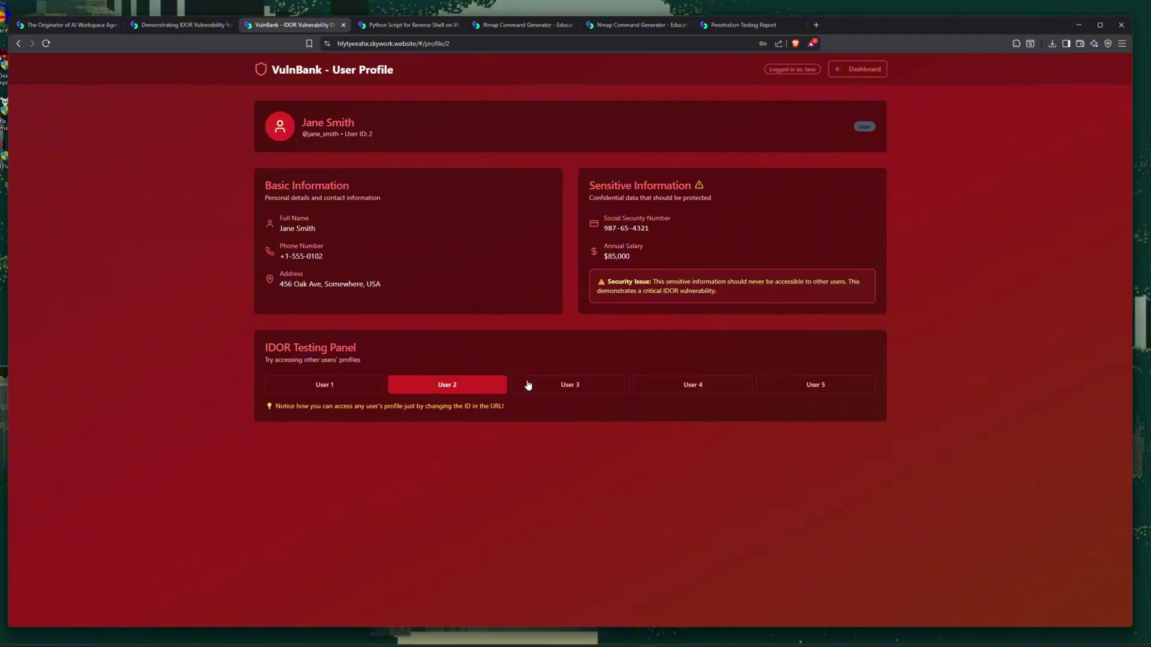
{"action": "left_click", "coordinate": [454, 43]}
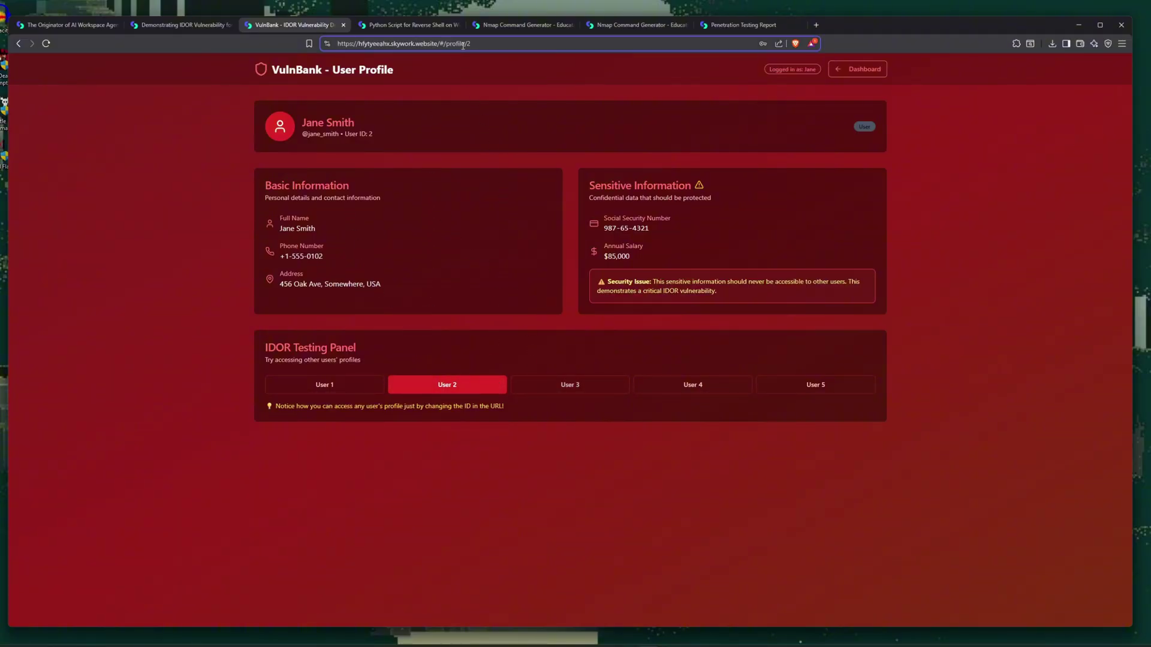
{"action": "key", "text": "BackSpace"}
{"action": "type", "text": "3"}
{"action": "key", "text": "Return"}
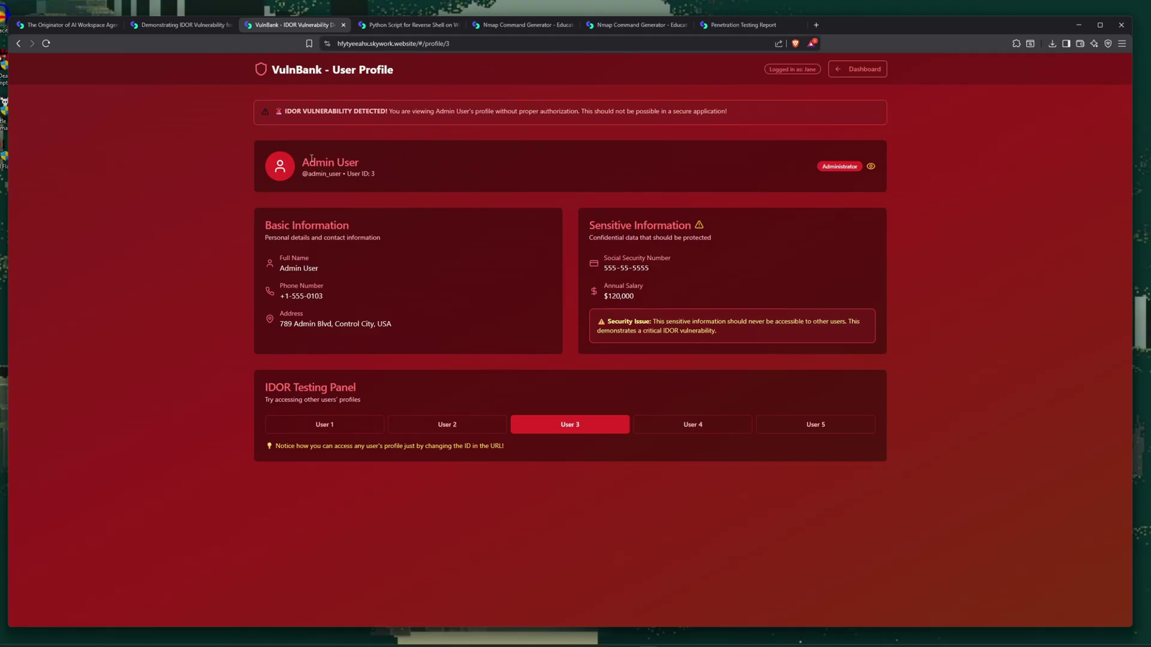
{"action": "left_click_drag", "start_coordinate": [309, 162], "coordinate": [349, 162]}
{"action": "left_click", "coordinate": [386, 171]}
{"action": "left_click_drag", "start_coordinate": [389, 111], "coordinate": [576, 114]}
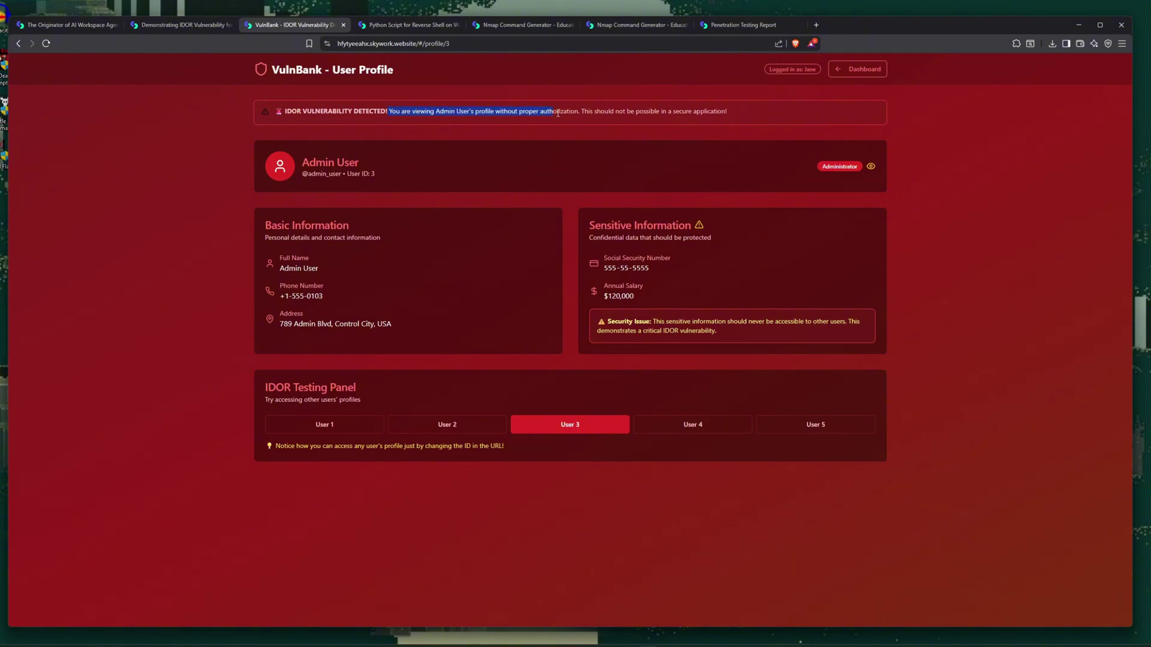
{"action": "left_click", "coordinate": [592, 266]}
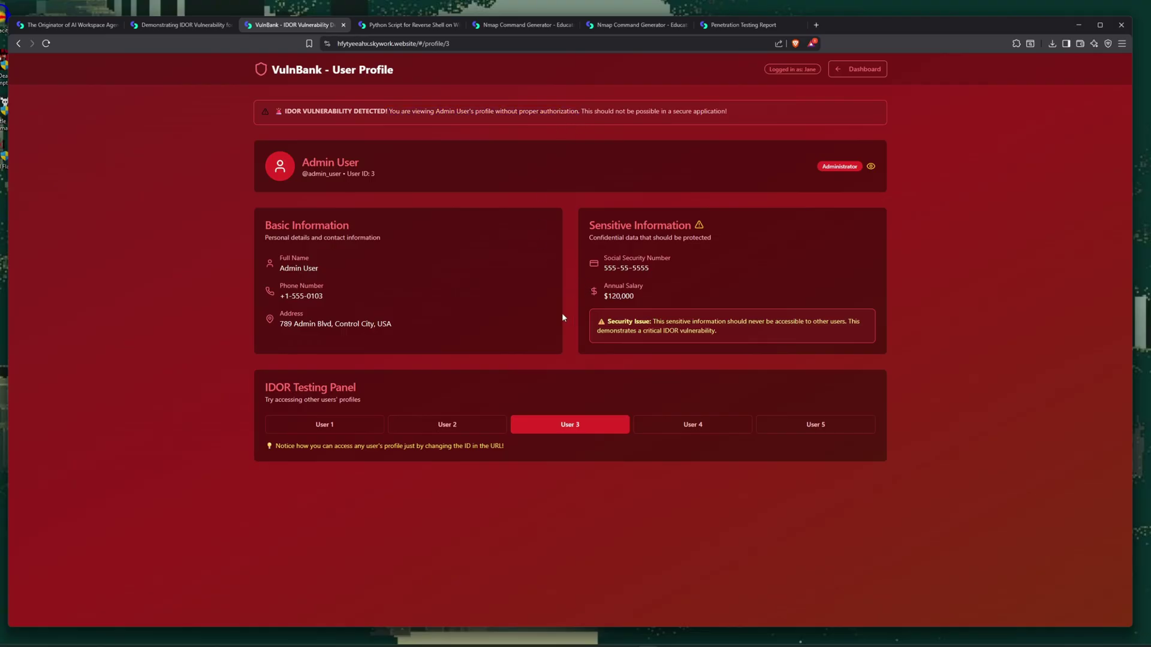
View the Bob Wilson, Alice Brown, Admin, Jane Smith and John Doe profiles, then return to Skywork.
{"action": "left_click", "coordinate": [677, 430]}
{"action": "left_click", "coordinate": [816, 424]}
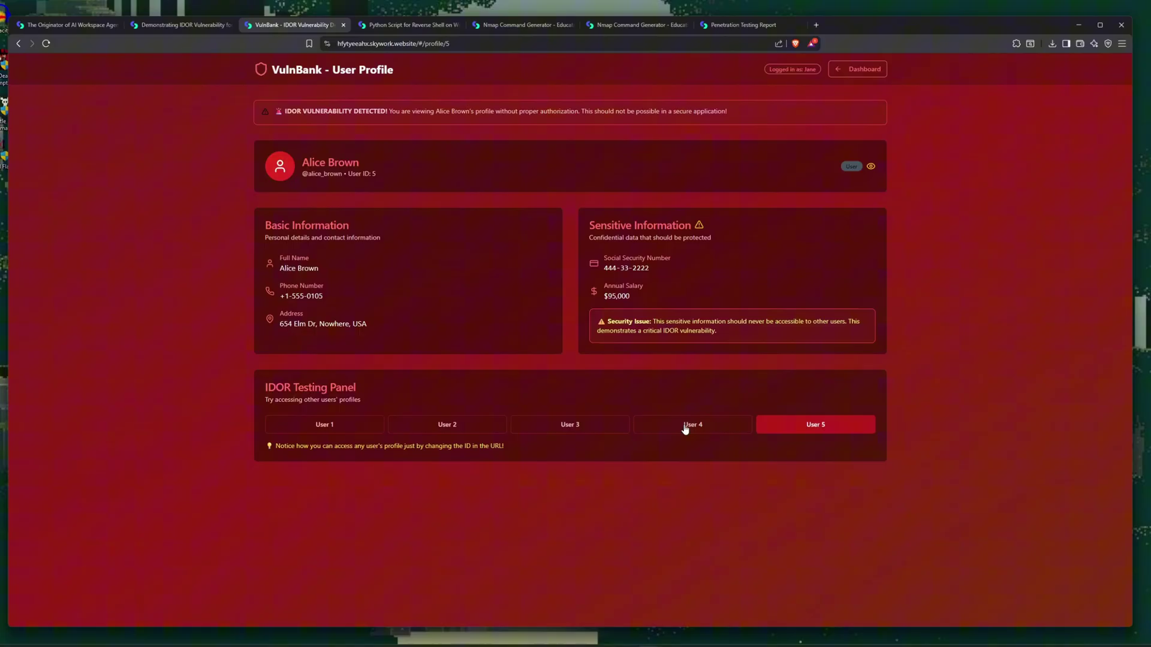
{"action": "left_click", "coordinate": [570, 424]}
{"action": "left_click", "coordinate": [441, 424]}
{"action": "left_click", "coordinate": [325, 425]}
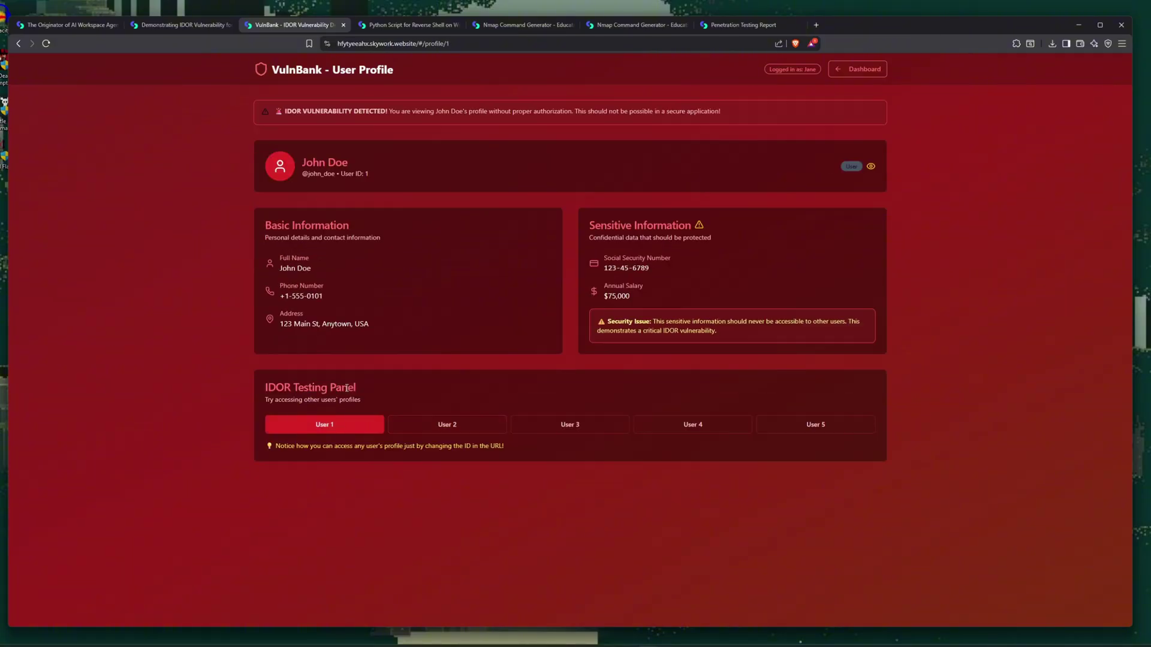
{"action": "left_click", "coordinate": [570, 424]}
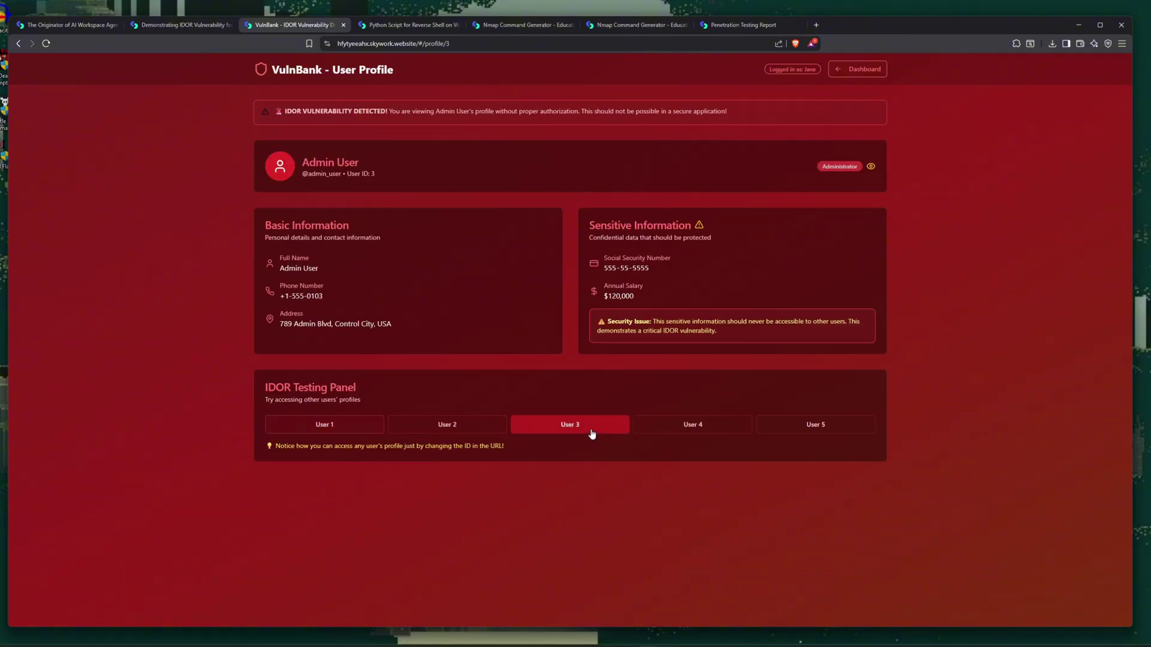
{"action": "left_click", "coordinate": [651, 428]}
{"action": "left_click", "coordinate": [63, 25]}
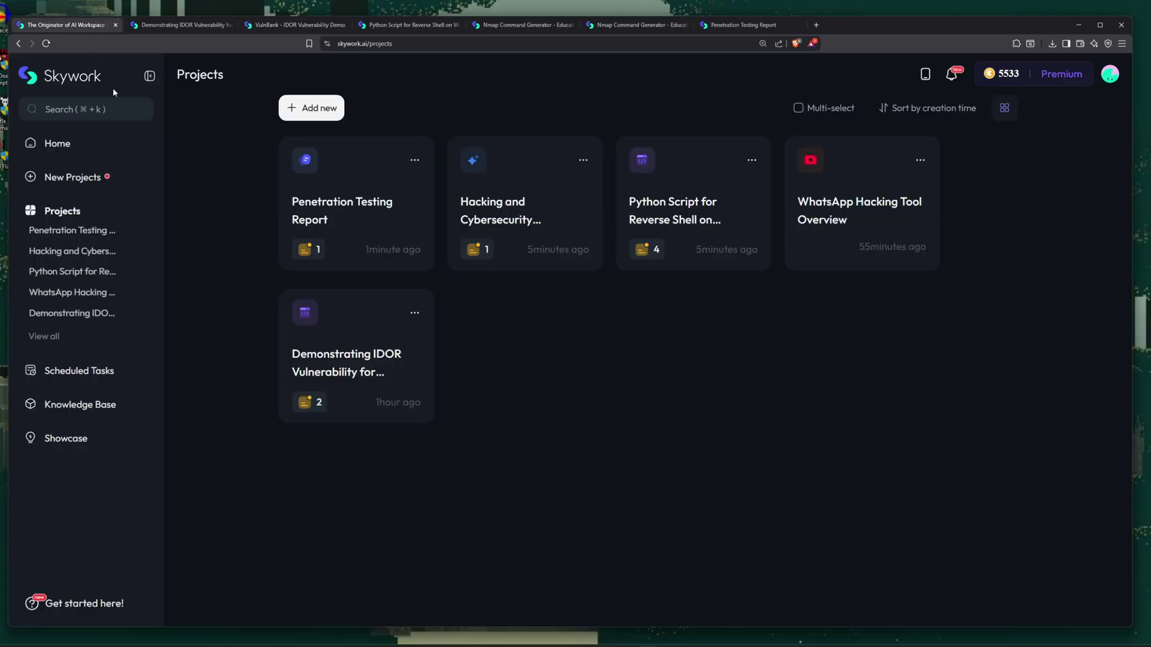
Go Home, switch to the WhatsApp Hacking Tool Overview tab, and hide the agent's Computer panel.
{"action": "left_click", "coordinate": [57, 143]}
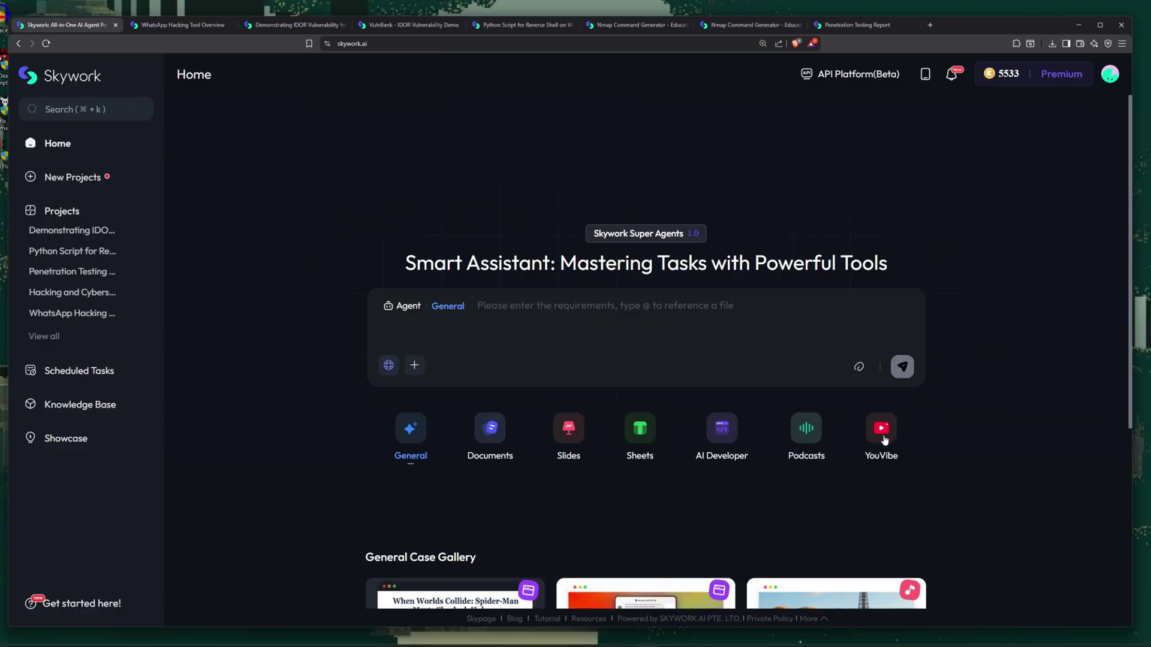
{"action": "left_click", "coordinate": [180, 25]}
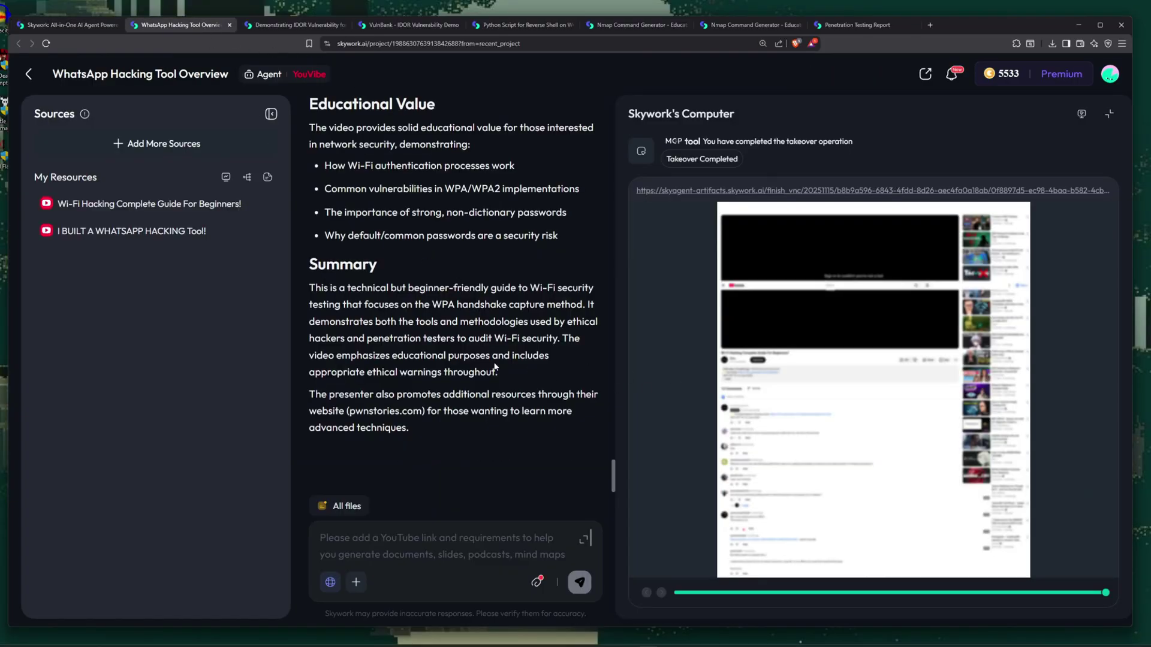
{"action": "scroll", "coordinate": [423, 266], "scroll_direction": "up", "scroll_amount": 4}
{"action": "scroll", "coordinate": [450, 315], "scroll_direction": "up", "scroll_amount": 4}
{"action": "scroll", "coordinate": [477, 359], "scroll_direction": "up", "scroll_amount": 4}
{"action": "scroll", "coordinate": [478, 358], "scroll_direction": "up", "scroll_amount": 5}
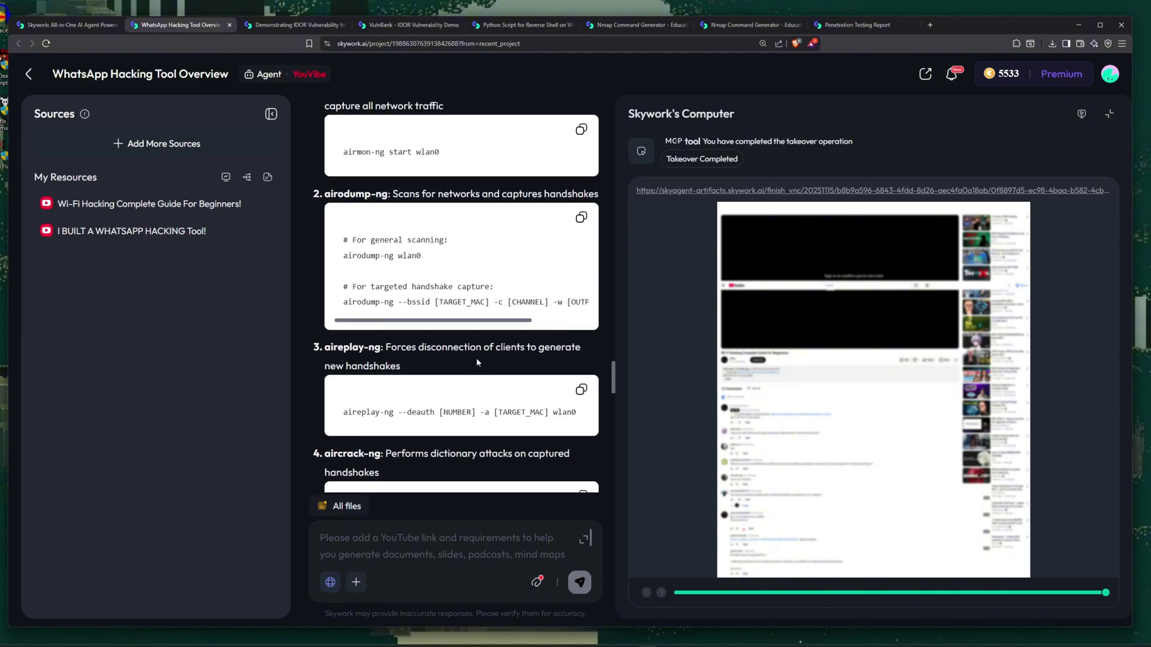
{"action": "scroll", "coordinate": [478, 359], "scroll_direction": "up", "scroll_amount": 5}
{"action": "scroll", "coordinate": [477, 359], "scroll_direction": "up", "scroll_amount": 5}
{"action": "scroll", "coordinate": [477, 359], "scroll_direction": "up", "scroll_amount": 5}
{"action": "scroll", "coordinate": [477, 359], "scroll_direction": "up", "scroll_amount": 5}
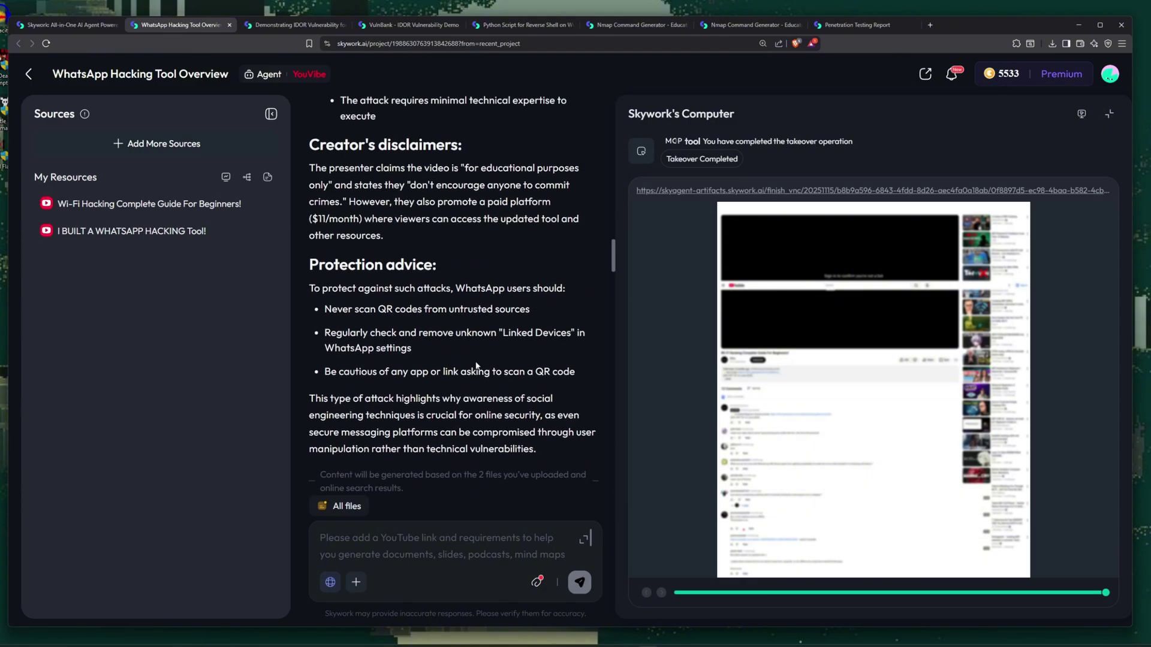
{"action": "scroll", "coordinate": [476, 362], "scroll_direction": "up", "scroll_amount": 5}
{"action": "scroll", "coordinate": [476, 362], "scroll_direction": "up", "scroll_amount": 5}
{"action": "scroll", "coordinate": [476, 361], "scroll_direction": "up", "scroll_amount": 5}
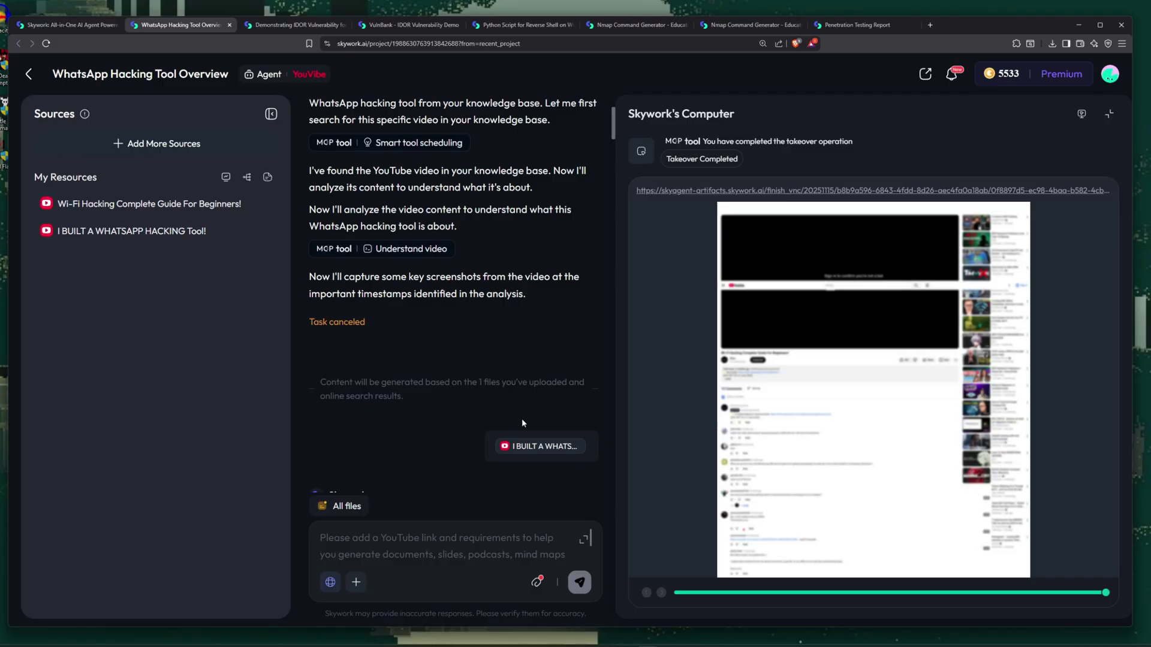
{"action": "scroll", "coordinate": [519, 398], "scroll_direction": "down", "scroll_amount": 3}
{"action": "scroll", "coordinate": [477, 387], "scroll_direction": "down", "scroll_amount": 3}
{"action": "scroll", "coordinate": [443, 387], "scroll_direction": "down", "scroll_amount": 4}
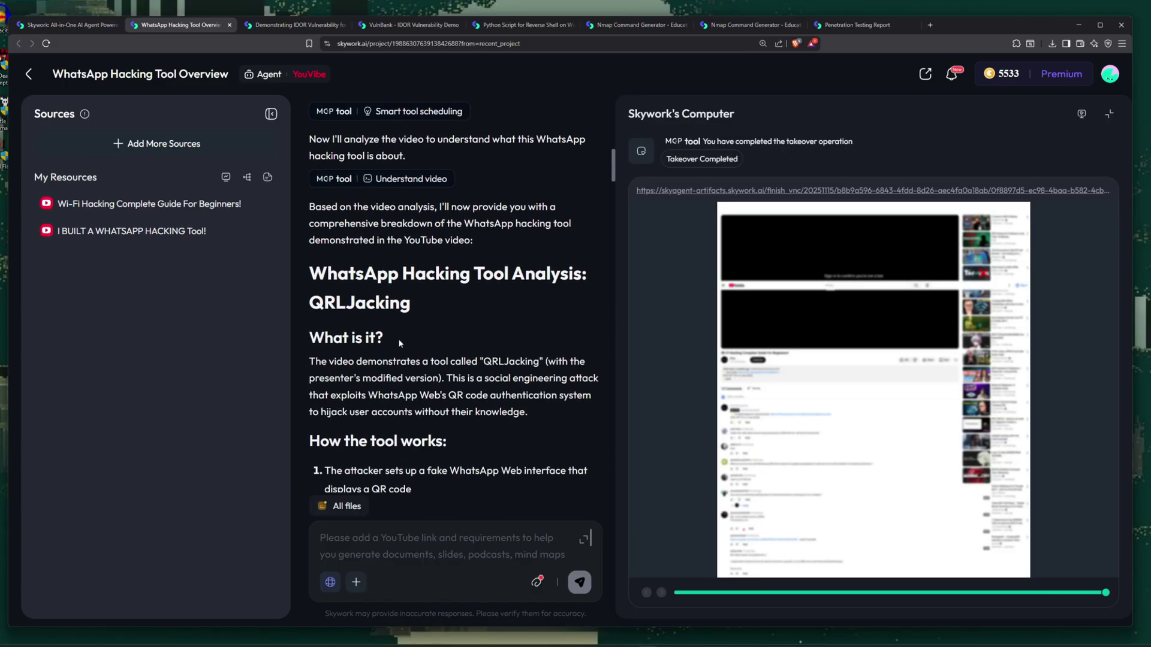
{"action": "scroll", "coordinate": [443, 360], "scroll_direction": "down", "scroll_amount": 3}
{"action": "scroll", "coordinate": [444, 306], "scroll_direction": "down", "scroll_amount": 3}
{"action": "scroll", "coordinate": [488, 275], "scroll_direction": "up", "scroll_amount": 3}
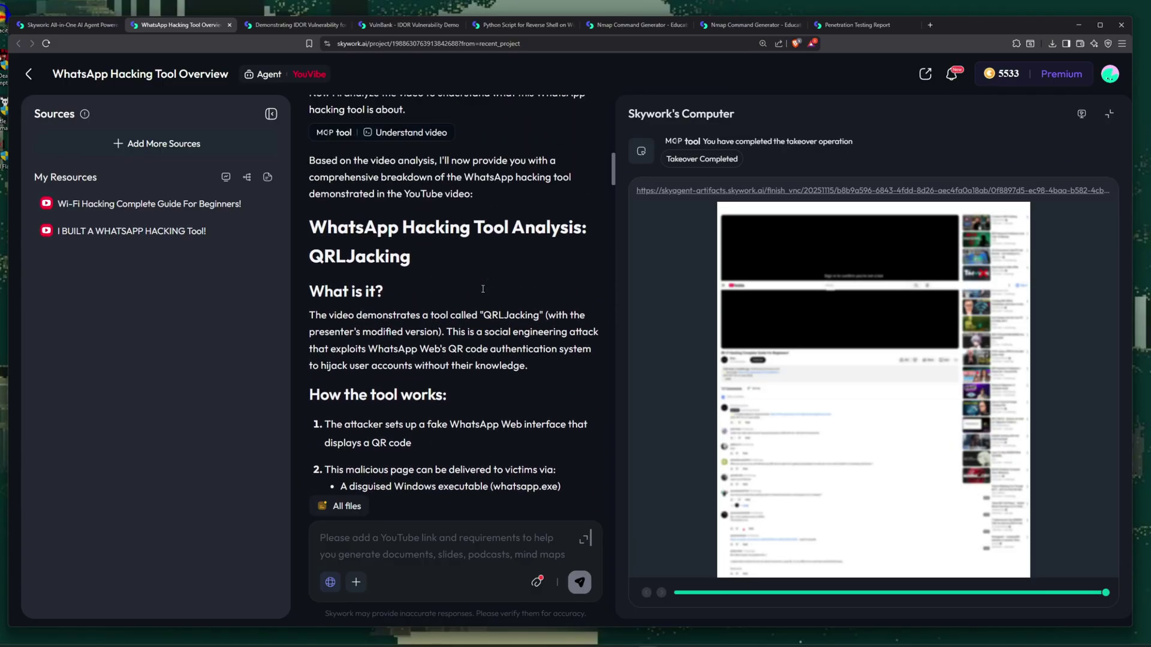
{"action": "scroll", "coordinate": [446, 232], "scroll_direction": "down", "scroll_amount": 2}
{"action": "scroll", "coordinate": [503, 232], "scroll_direction": "down", "scroll_amount": 2}
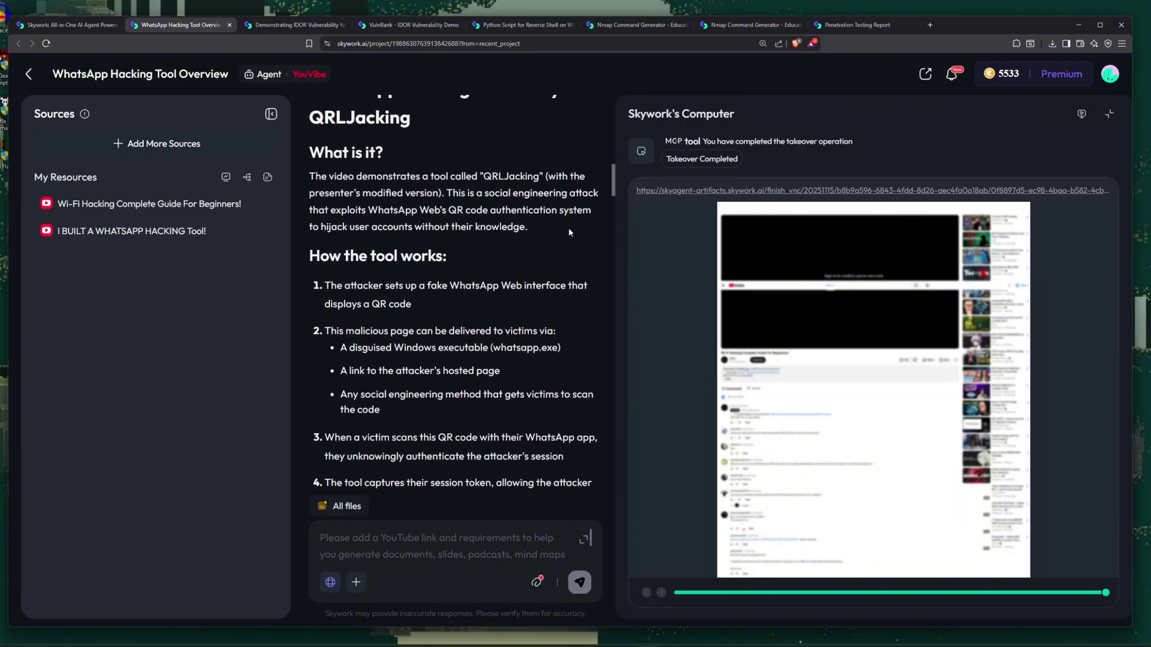
{"action": "left_click", "coordinate": [1109, 113]}
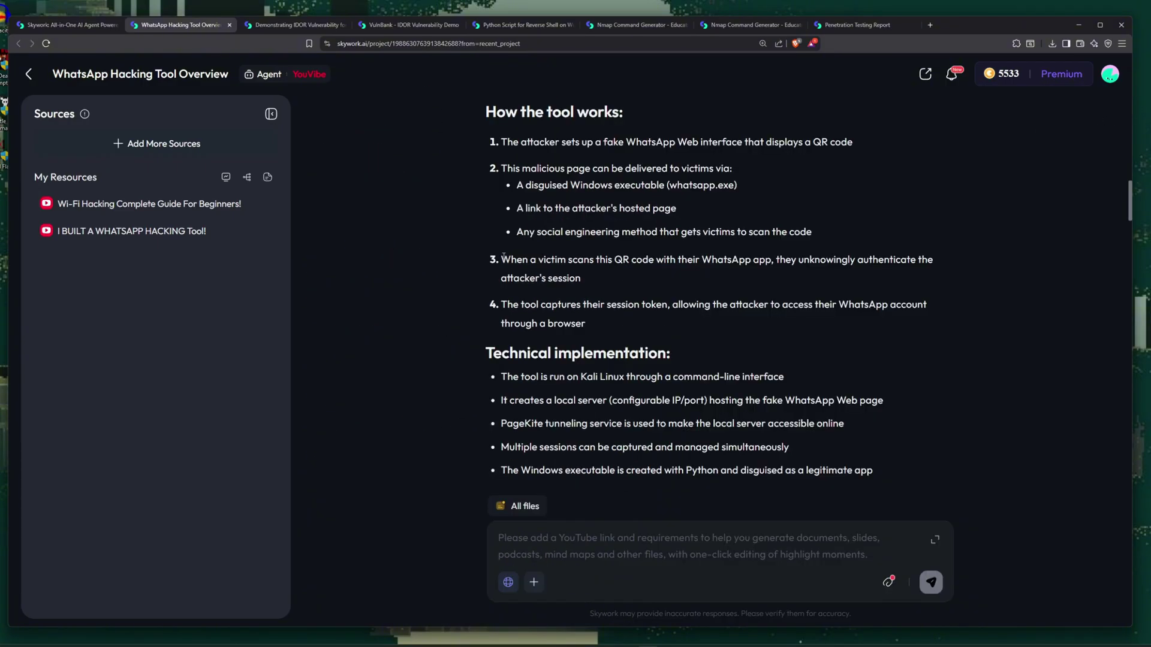
{"action": "scroll", "coordinate": [504, 259], "scroll_direction": "up", "scroll_amount": 2}
{"action": "scroll", "coordinate": [503, 258], "scroll_direction": "down", "scroll_amount": 5}
{"action": "scroll", "coordinate": [537, 246], "scroll_direction": "down", "scroll_amount": 5}
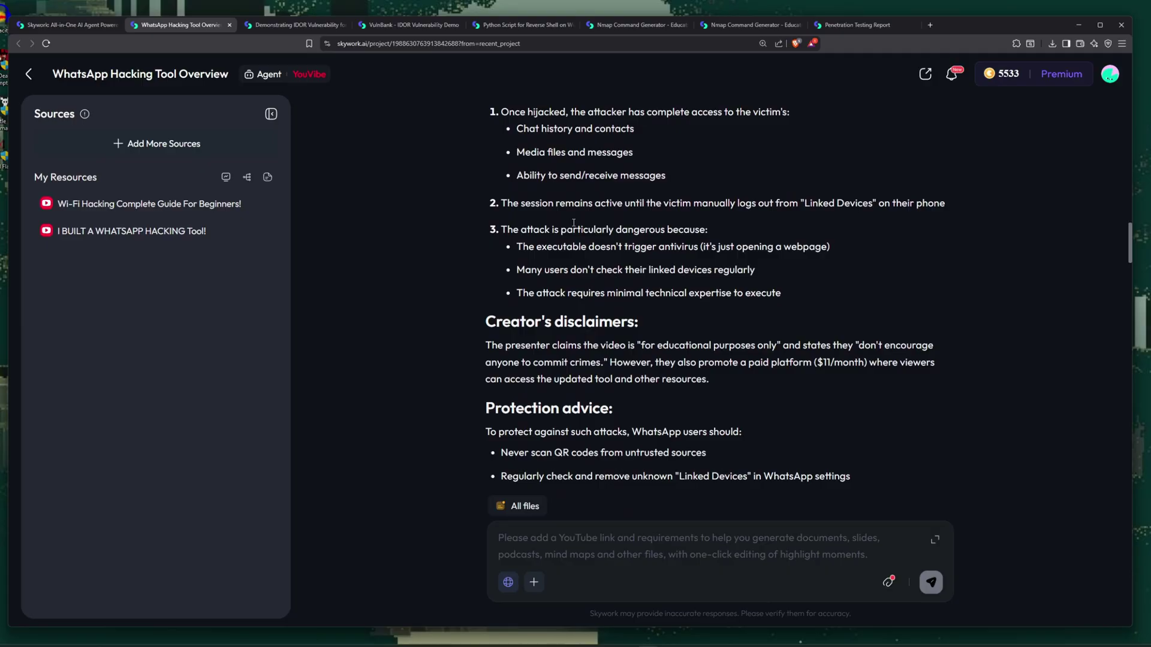
{"action": "scroll", "coordinate": [573, 223], "scroll_direction": "down", "scroll_amount": 8}
{"action": "scroll", "coordinate": [573, 234], "scroll_direction": "down", "scroll_amount": 5}
{"action": "scroll", "coordinate": [690, 261], "scroll_direction": "up", "scroll_amount": 2}
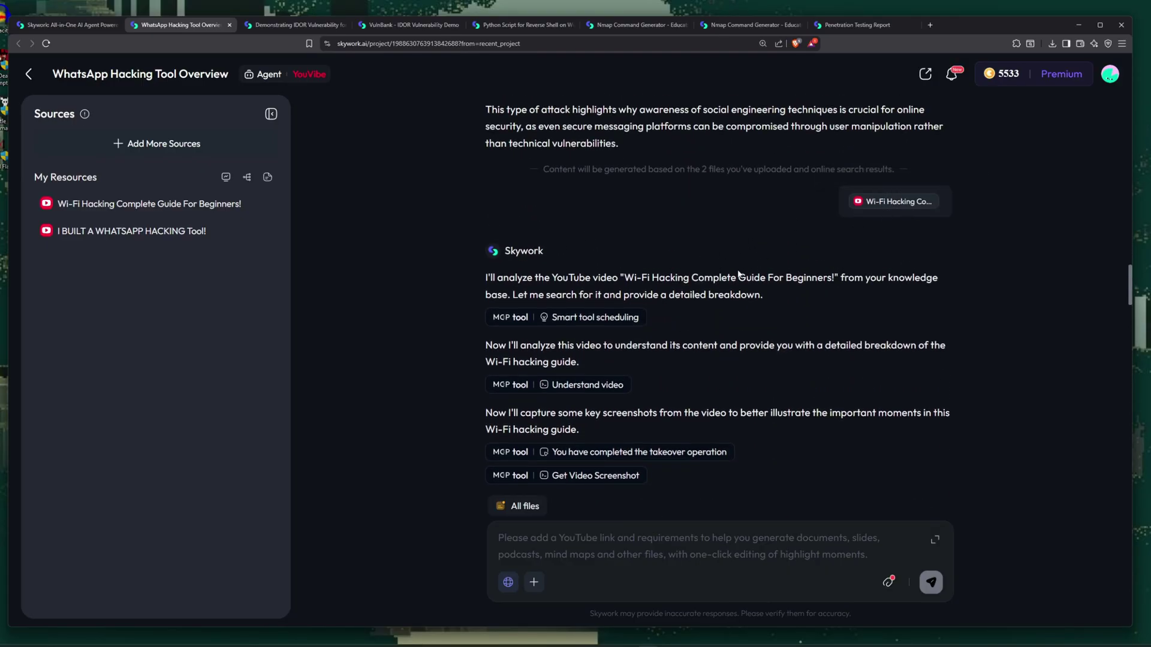
{"action": "scroll", "coordinate": [738, 269], "scroll_direction": "down", "scroll_amount": 6}
{"action": "scroll", "coordinate": [738, 269], "scroll_direction": "down", "scroll_amount": 6}
{"action": "scroll", "coordinate": [629, 263], "scroll_direction": "down", "scroll_amount": 6}
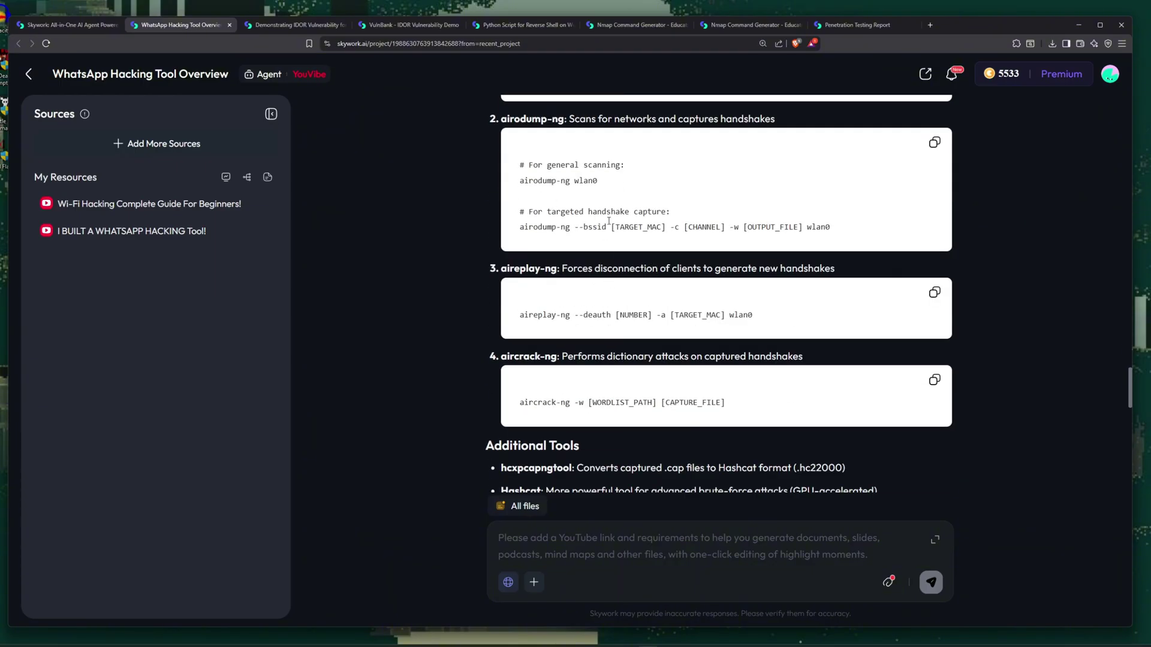
{"action": "scroll", "coordinate": [608, 222], "scroll_direction": "down", "scroll_amount": 3}
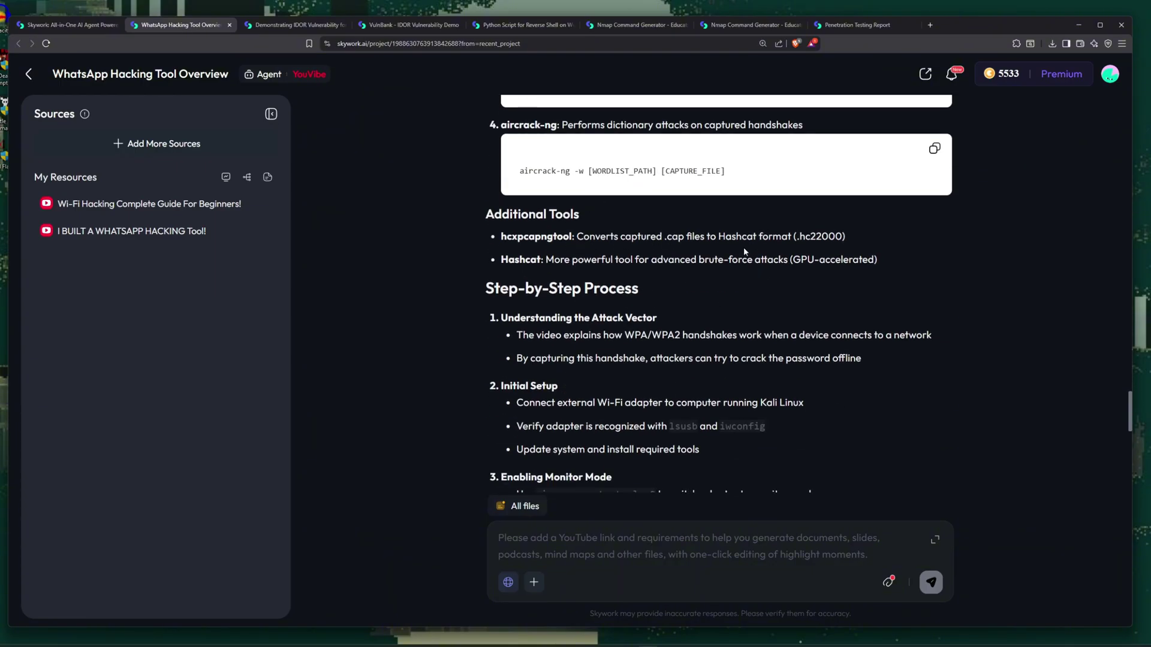
{"action": "scroll", "coordinate": [743, 248], "scroll_direction": "down", "scroll_amount": 5}
{"action": "scroll", "coordinate": [714, 299], "scroll_direction": "down", "scroll_amount": 5}
{"action": "scroll", "coordinate": [704, 289], "scroll_direction": "down", "scroll_amount": 4}
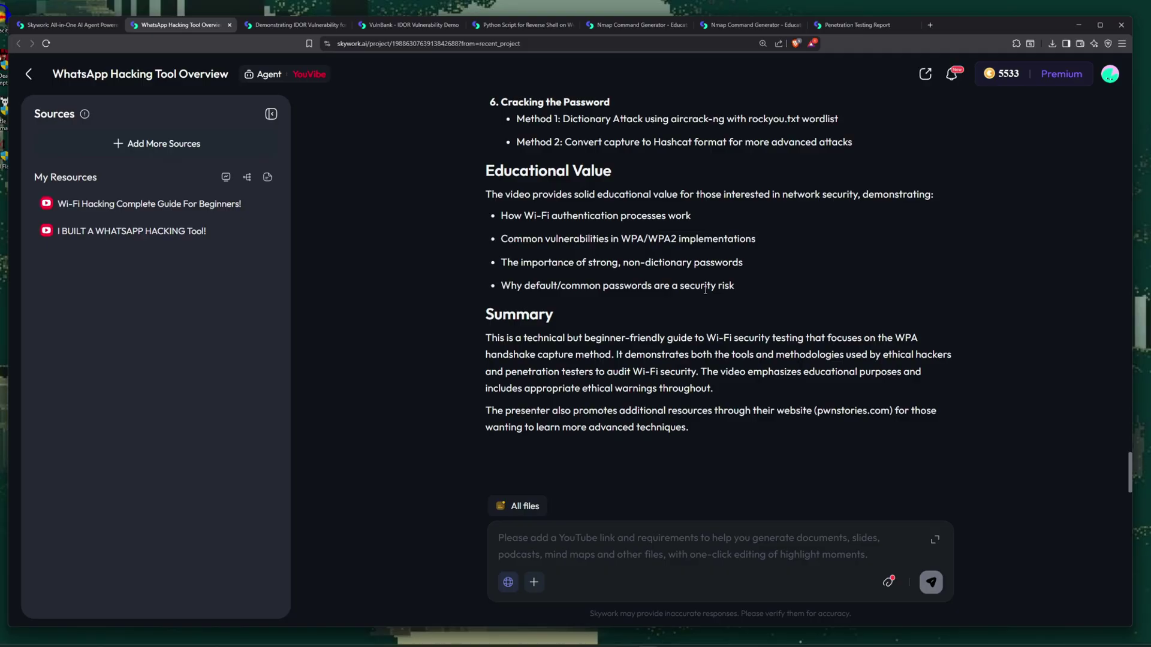
{"action": "scroll", "coordinate": [704, 289], "scroll_direction": "up", "scroll_amount": 5}
{"action": "scroll", "coordinate": [704, 288], "scroll_direction": "up", "scroll_amount": 6}
{"action": "scroll", "coordinate": [703, 289], "scroll_direction": "up", "scroll_amount": 5}
{"action": "scroll", "coordinate": [704, 289], "scroll_direction": "up", "scroll_amount": 5}
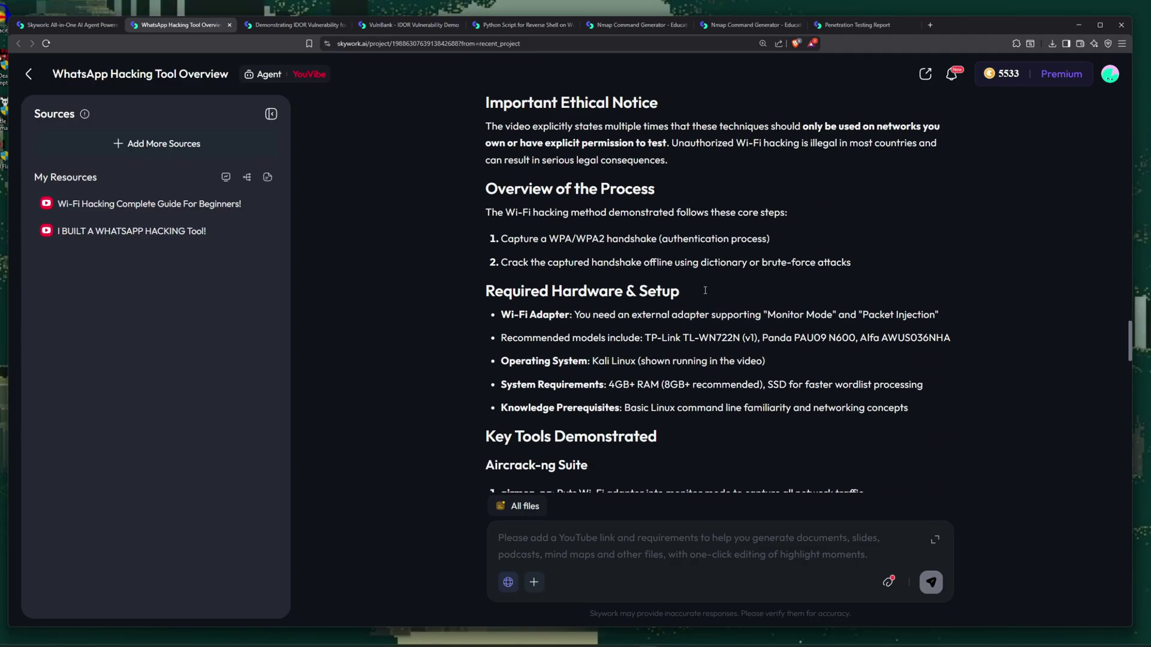
{"action": "scroll", "coordinate": [704, 289], "scroll_direction": "up", "scroll_amount": 6}
{"action": "scroll", "coordinate": [704, 289], "scroll_direction": "down", "scroll_amount": 6}
{"action": "scroll", "coordinate": [704, 289], "scroll_direction": "up", "scroll_amount": 4}
{"action": "scroll", "coordinate": [705, 289], "scroll_direction": "up", "scroll_amount": 4}
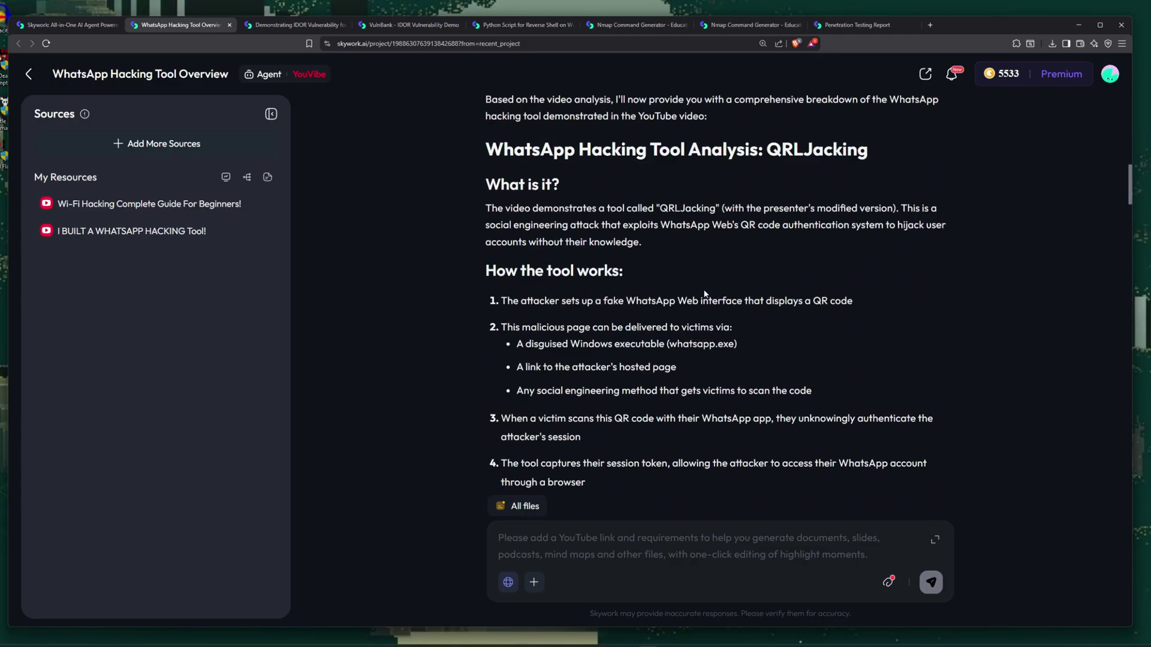
{"action": "scroll", "coordinate": [704, 292], "scroll_direction": "up", "scroll_amount": 1}
Close the source analysis, generate a mind map of the sources, and collapse the Sources panel.
{"action": "left_click", "coordinate": [226, 177]}
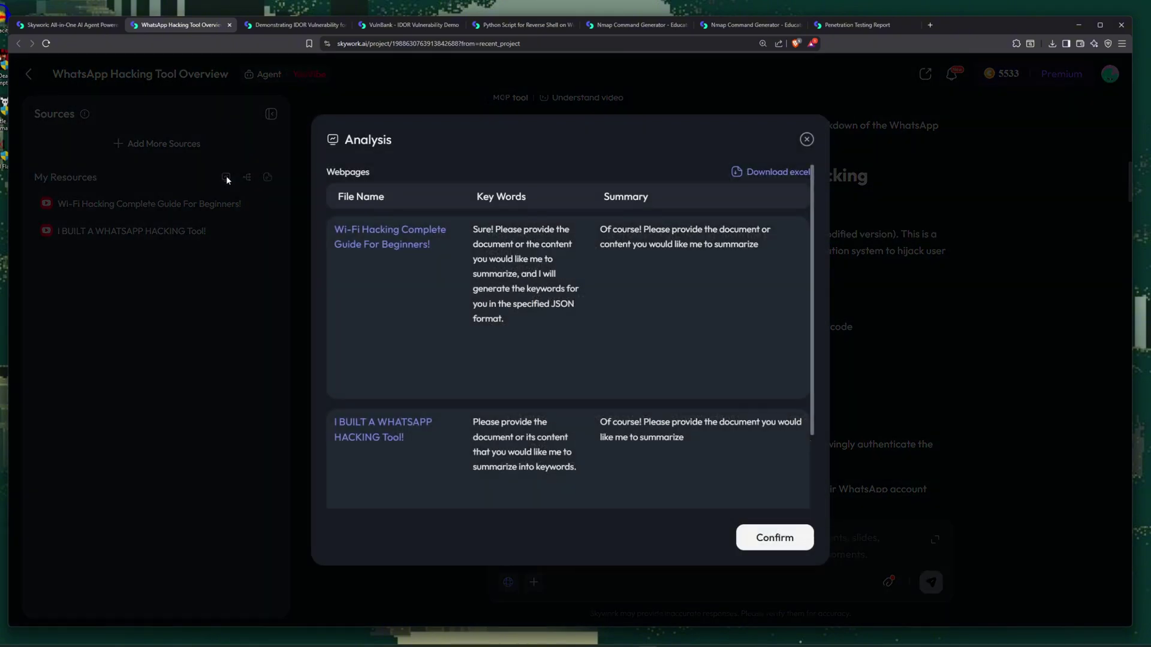
{"action": "left_click", "coordinate": [807, 139]}
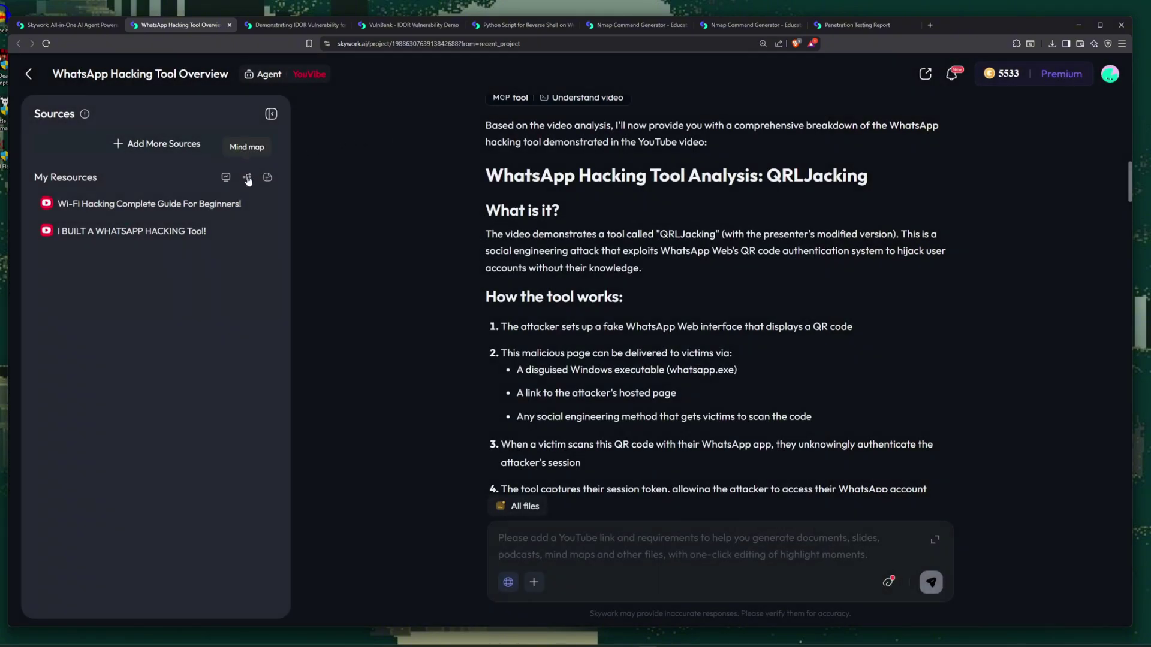
{"action": "left_click", "coordinate": [248, 179]}
{"action": "left_click", "coordinate": [271, 113]}
{"action": "scroll", "coordinate": [594, 314], "scroll_direction": "up", "scroll_amount": 5}
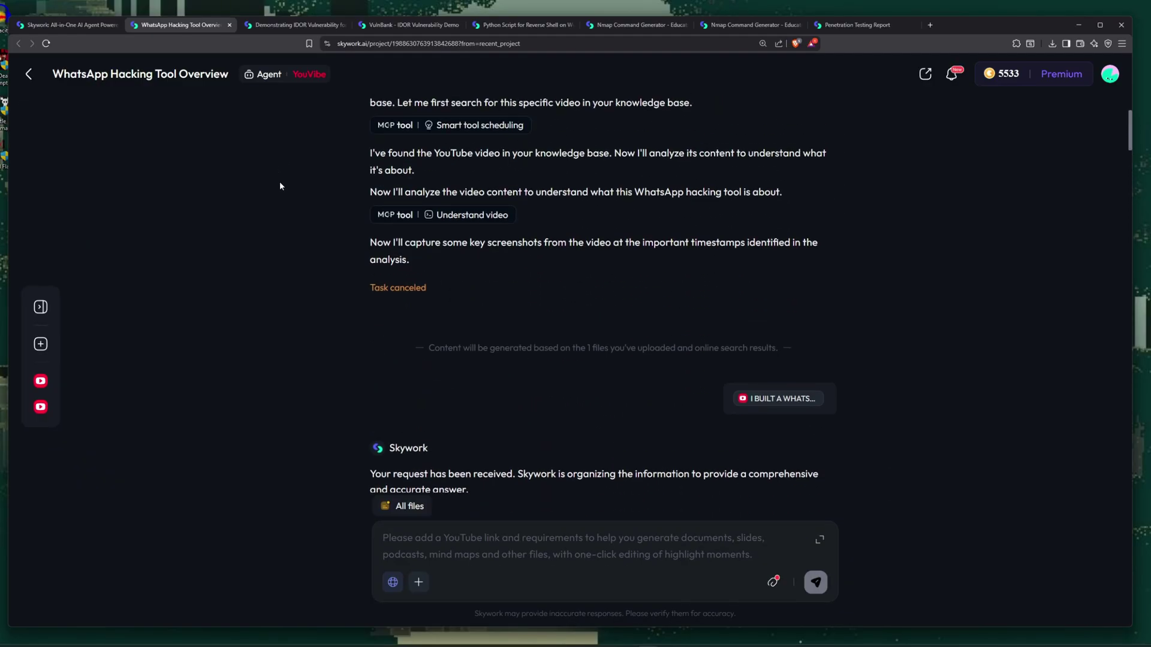
{"action": "left_click", "coordinate": [67, 24]}
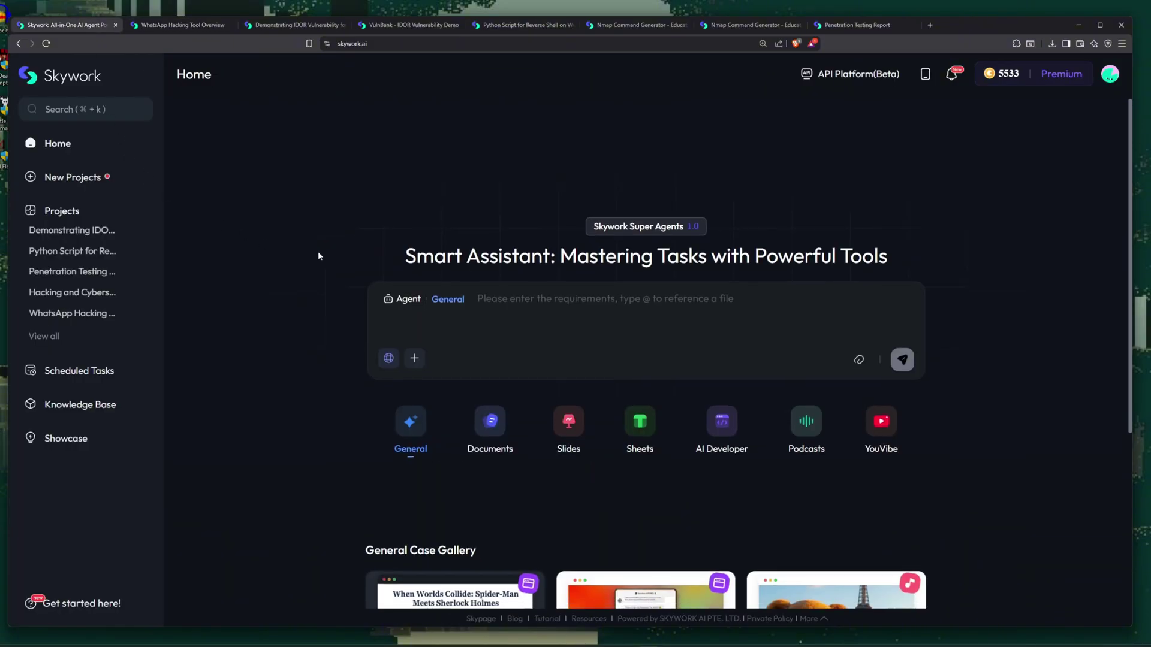